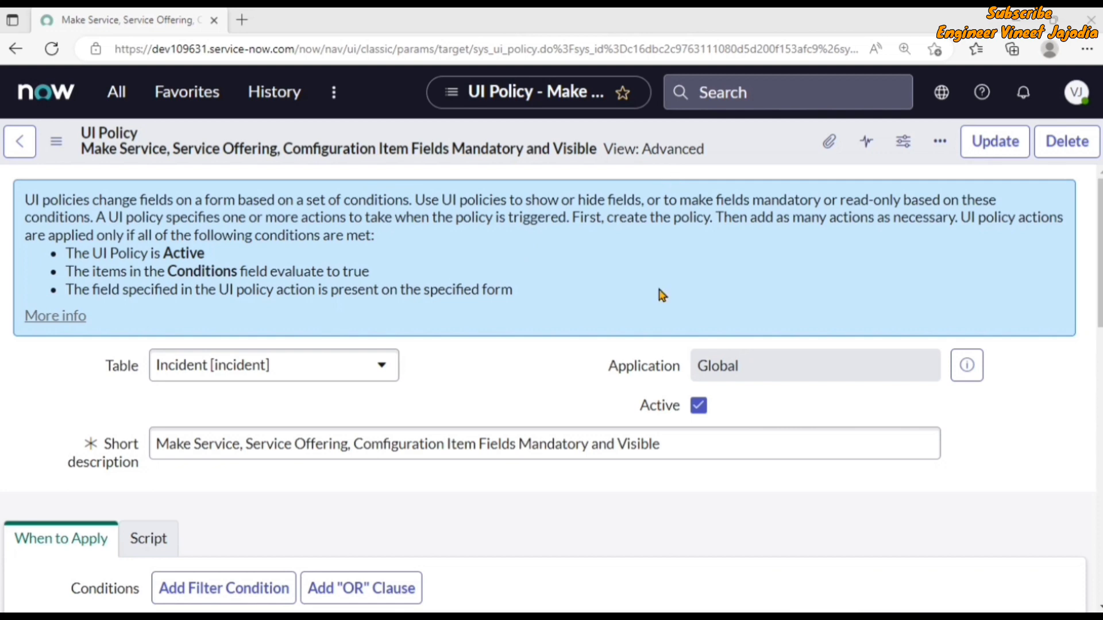
Set the UI policy form to the Advanced view.
{"action": "left_click", "coordinate": [56, 141]}
{"action": "mouse_move", "coordinate": [106, 384]}
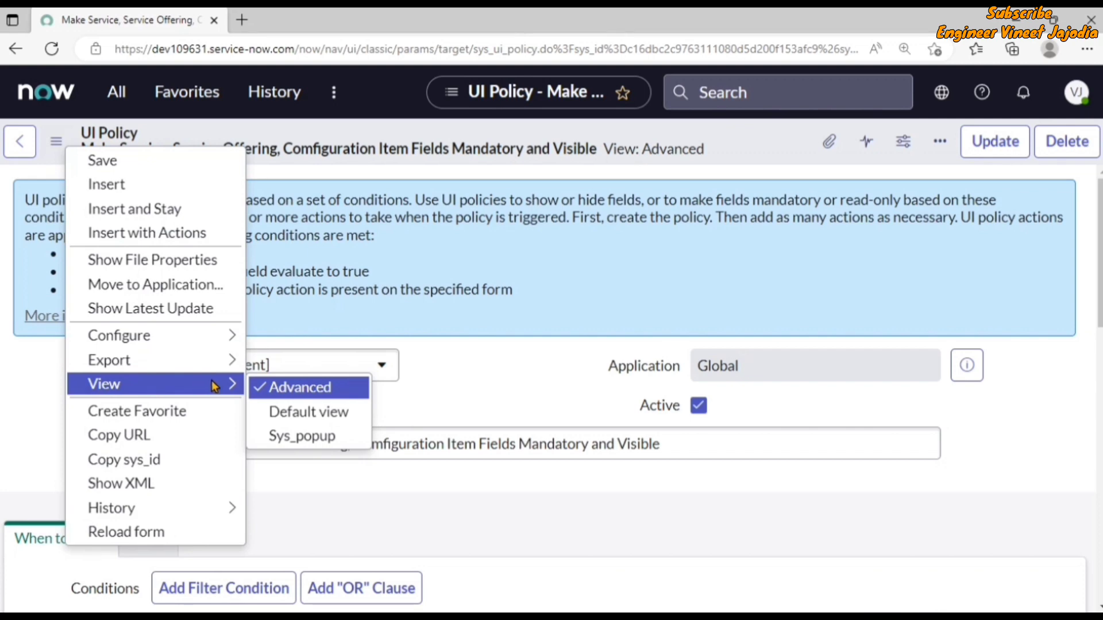
{"action": "left_click", "coordinate": [293, 388]}
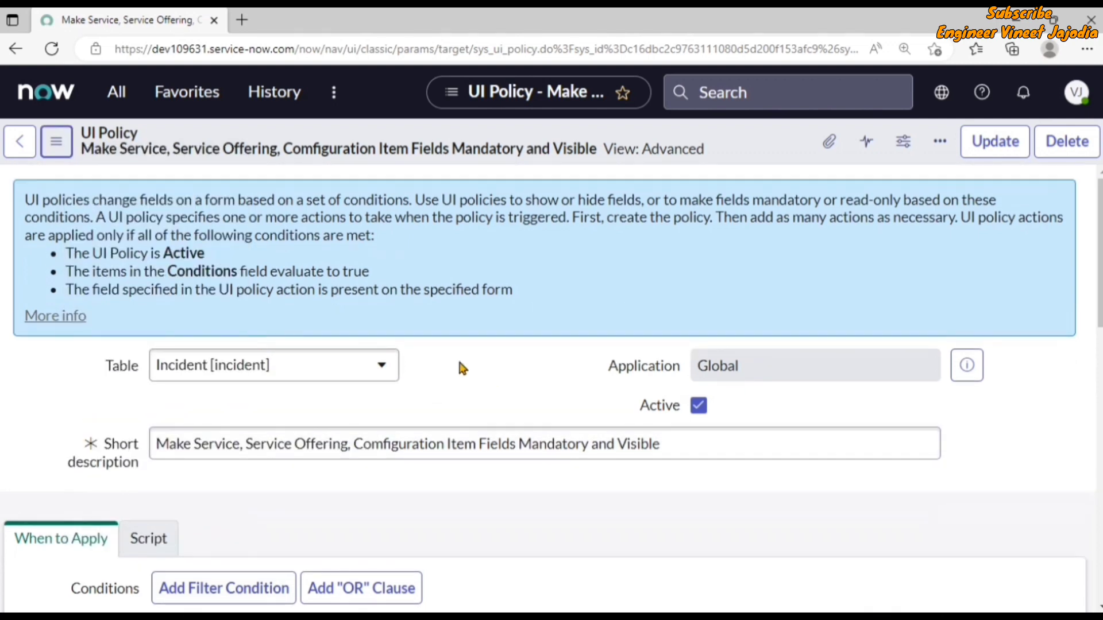
Enable Run scripts in the script settings of the incident UI policy.
{"action": "scroll", "coordinate": [418, 363], "scroll_direction": "down", "scroll_amount": 10}
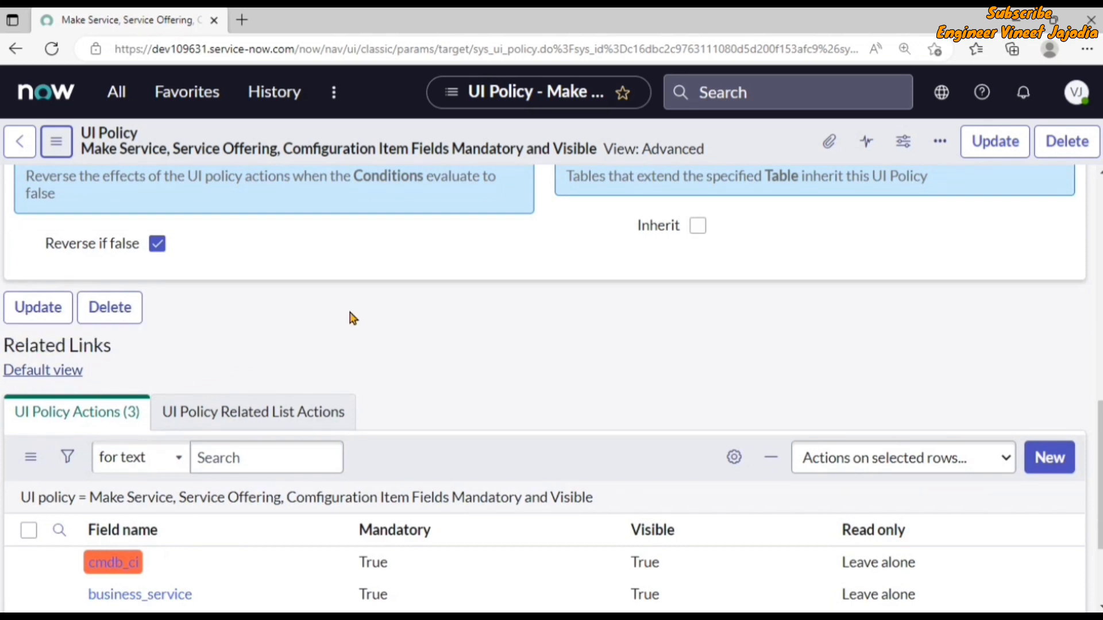
{"action": "scroll", "coordinate": [352, 317], "scroll_direction": "up", "scroll_amount": 10}
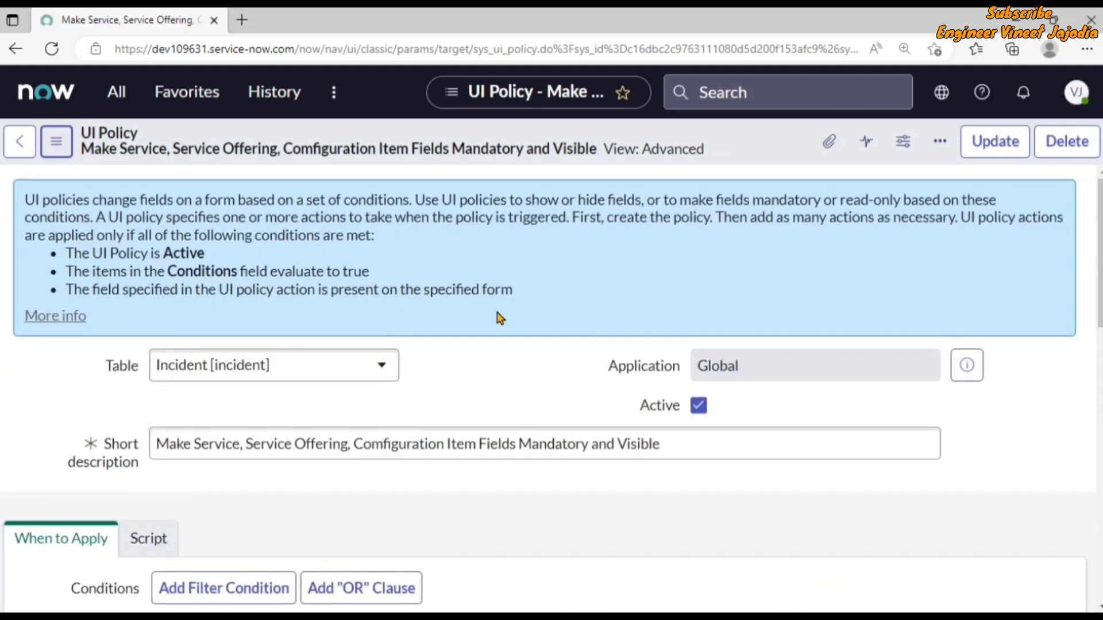
{"action": "scroll", "coordinate": [499, 318], "scroll_direction": "down", "scroll_amount": 1}
{"action": "scroll", "coordinate": [499, 318], "scroll_direction": "down", "scroll_amount": 5}
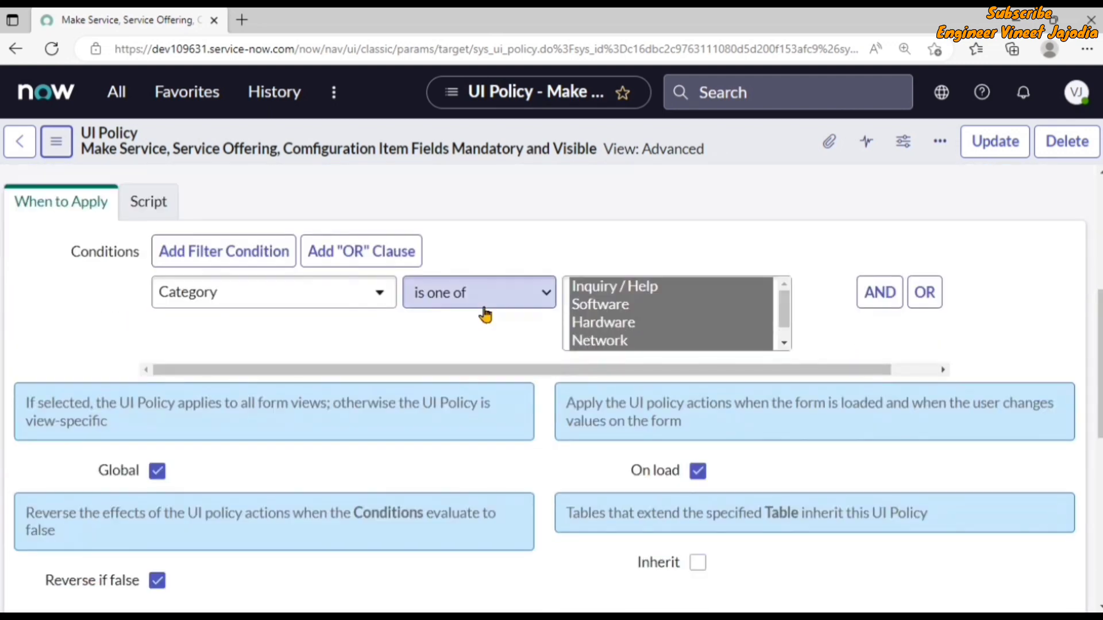
{"action": "left_click", "coordinate": [152, 213]}
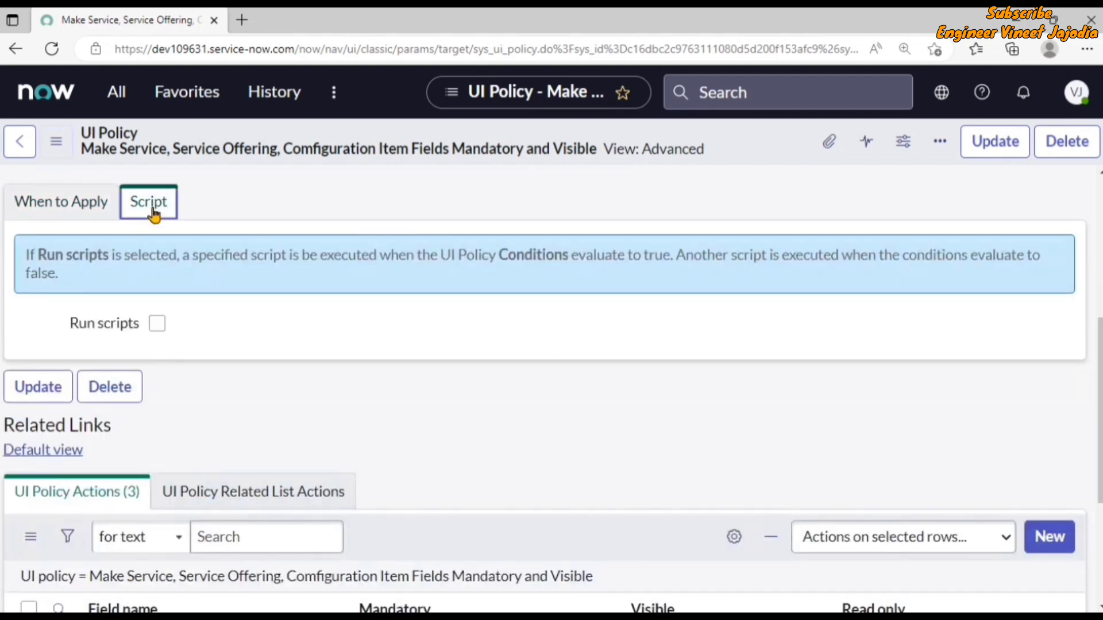
{"action": "left_click", "coordinate": [157, 325]}
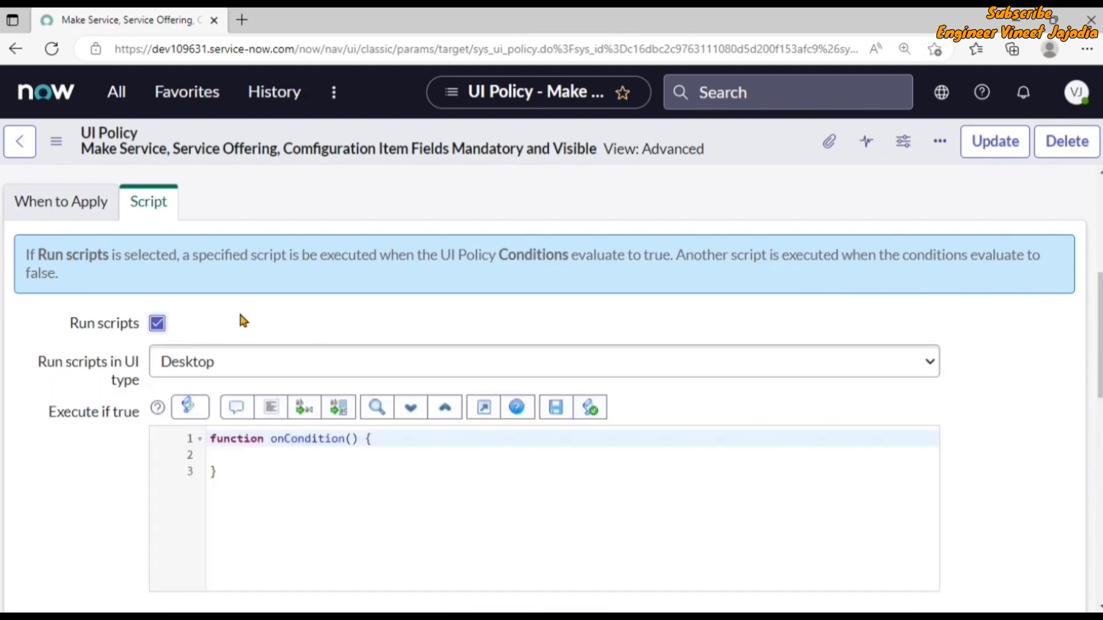
Look through the UI type options available for running the policy's scripts.
{"action": "scroll", "coordinate": [101, 443], "scroll_direction": "down", "scroll_amount": 1}
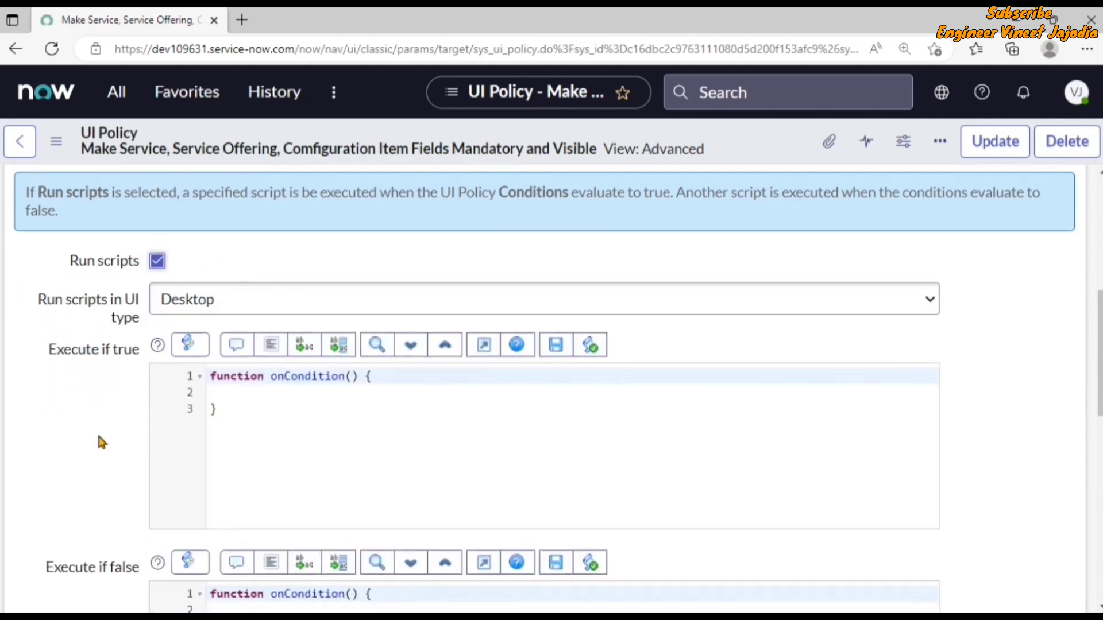
{"action": "scroll", "coordinate": [98, 437], "scroll_direction": "down", "scroll_amount": 1}
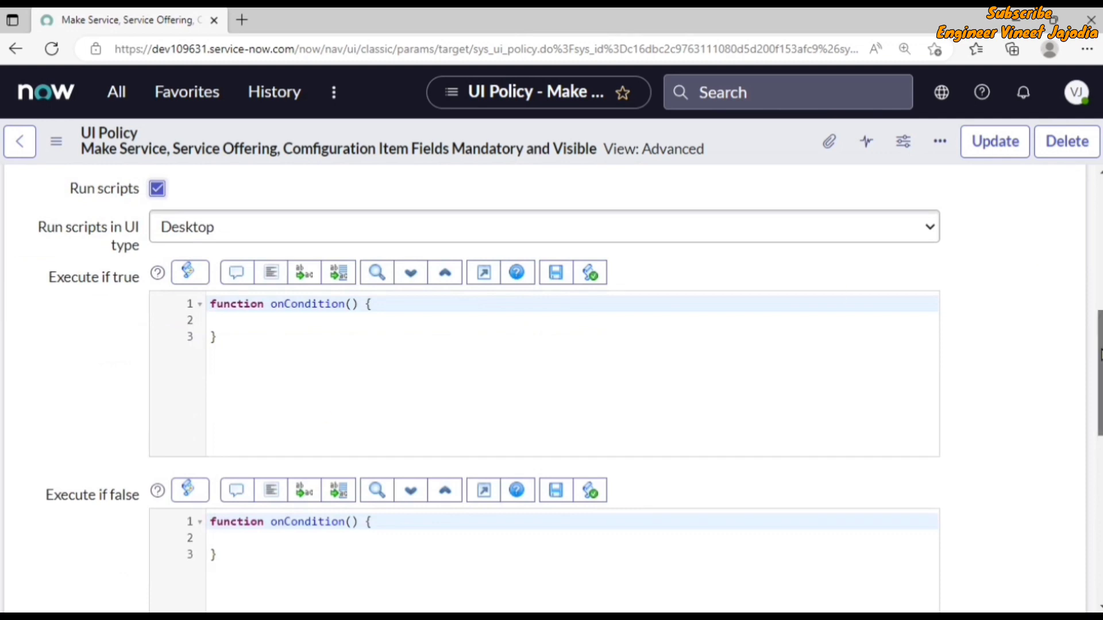
{"action": "left_click_drag", "start_coordinate": [1101, 355], "coordinate": [1100, 364]}
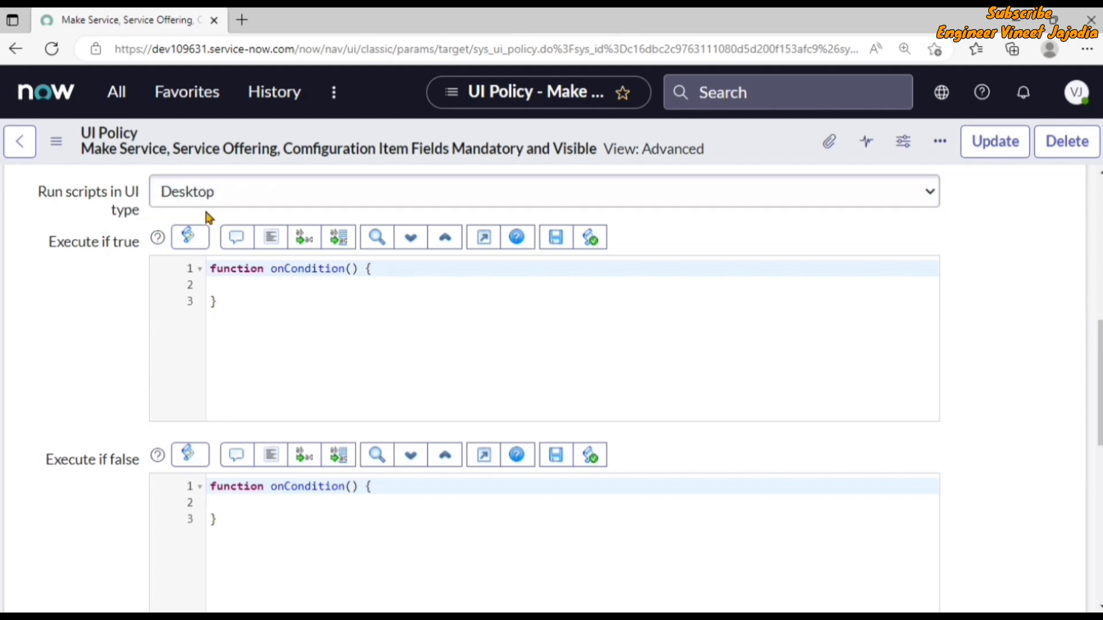
{"action": "left_click", "coordinate": [283, 197]}
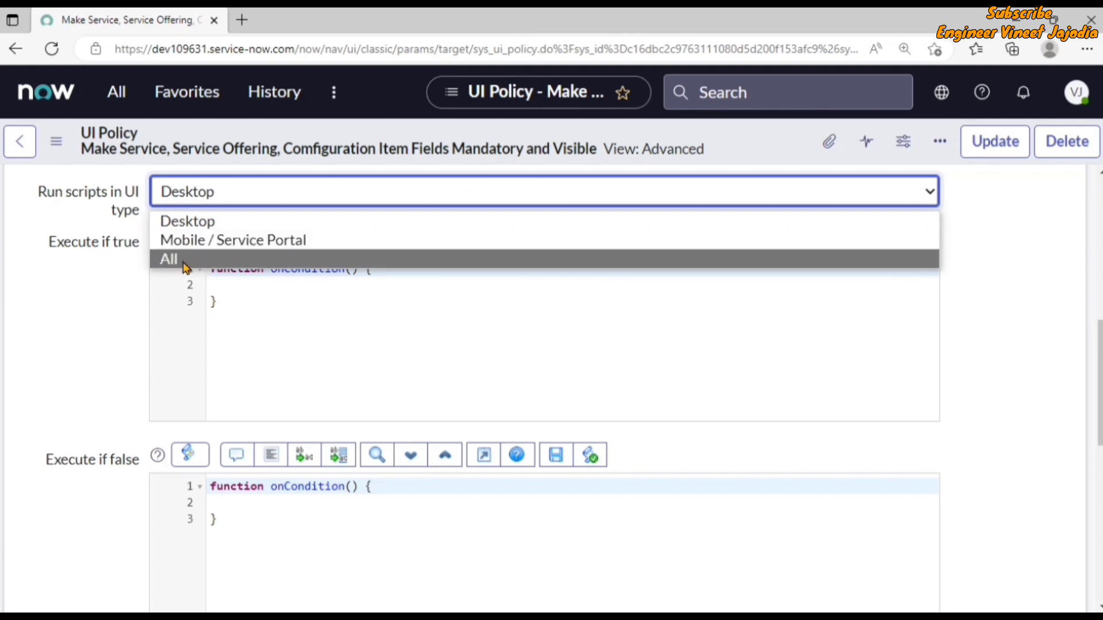
{"action": "left_click", "coordinate": [55, 265]}
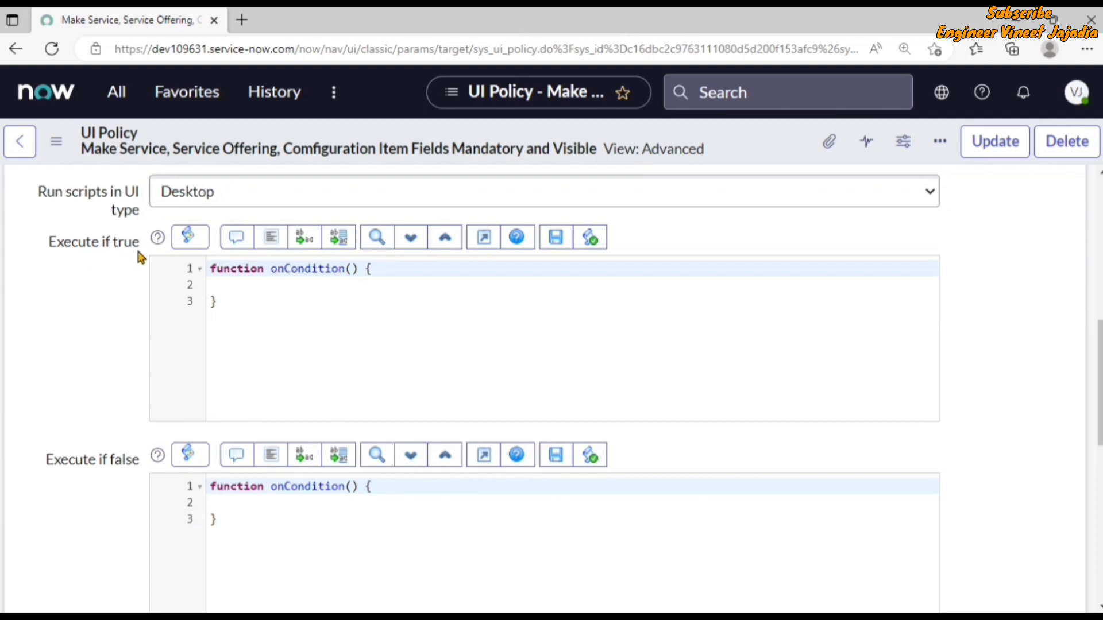
Compare the policy's Category condition with the Execute if true and Execute if false script fields.
{"action": "left_click", "coordinate": [401, 286]}
{"action": "scroll", "coordinate": [402, 288], "scroll_direction": "up", "scroll_amount": 3}
{"action": "scroll", "coordinate": [190, 278], "scroll_direction": "up", "scroll_amount": 4}
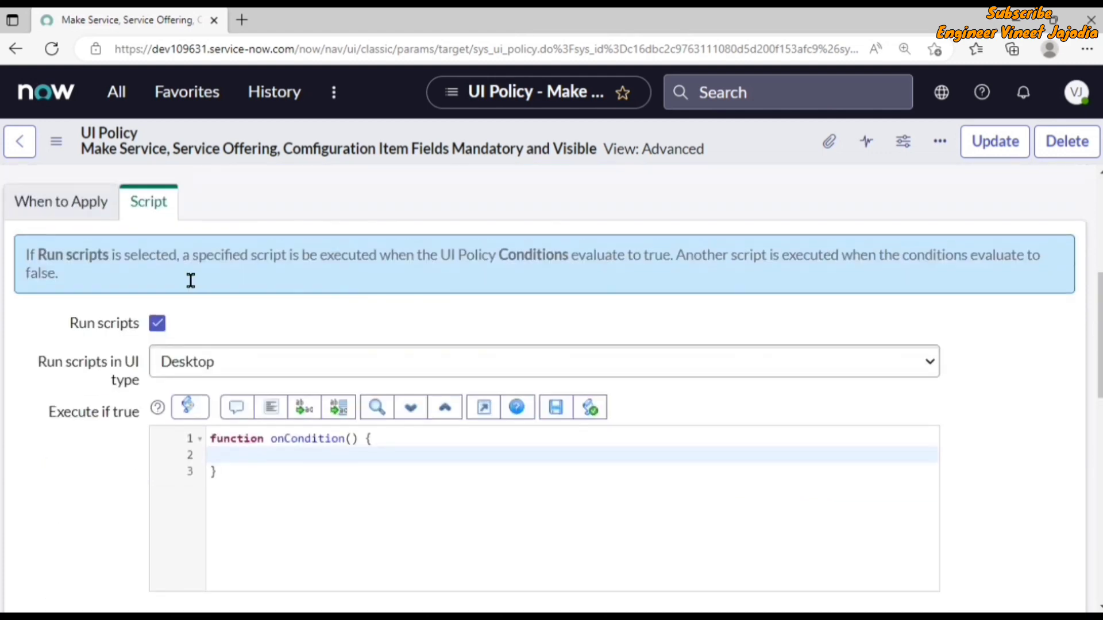
{"action": "left_click", "coordinate": [67, 377]}
{"action": "scroll", "coordinate": [241, 376], "scroll_direction": "down", "scroll_amount": 1}
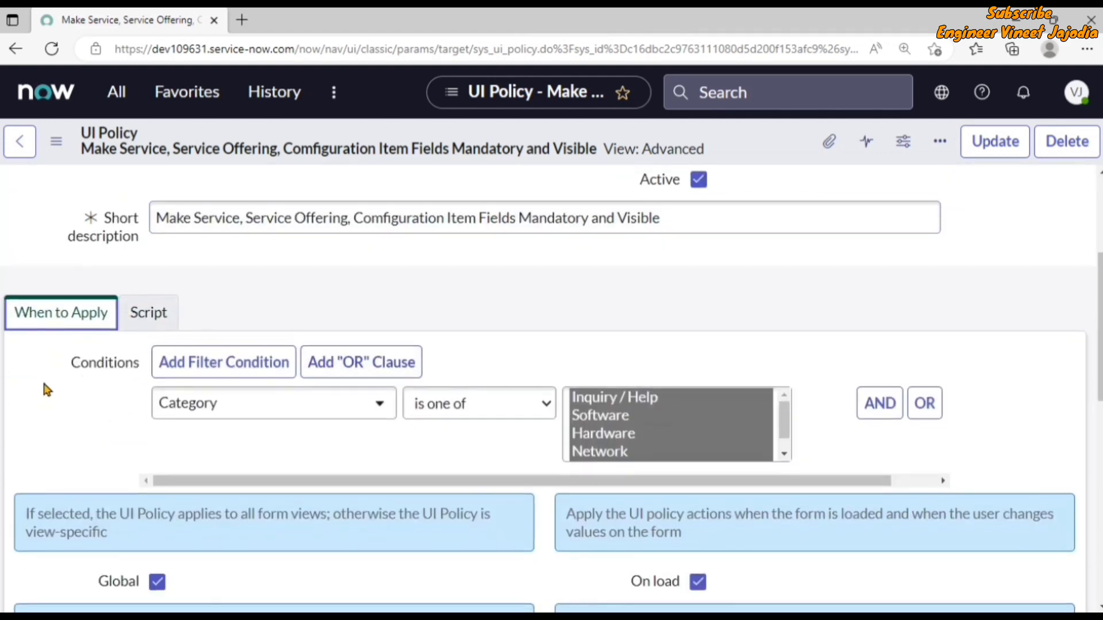
{"action": "scroll", "coordinate": [195, 437], "scroll_direction": "down", "scroll_amount": 1}
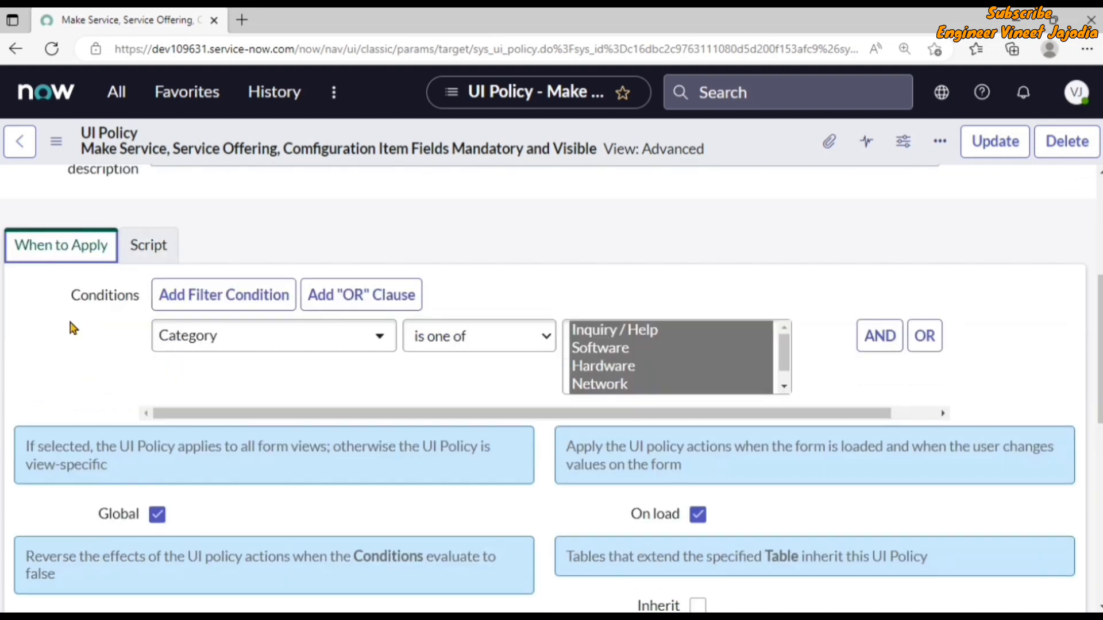
{"action": "left_click", "coordinate": [141, 246]}
{"action": "scroll", "coordinate": [144, 293], "scroll_direction": "down", "scroll_amount": 3}
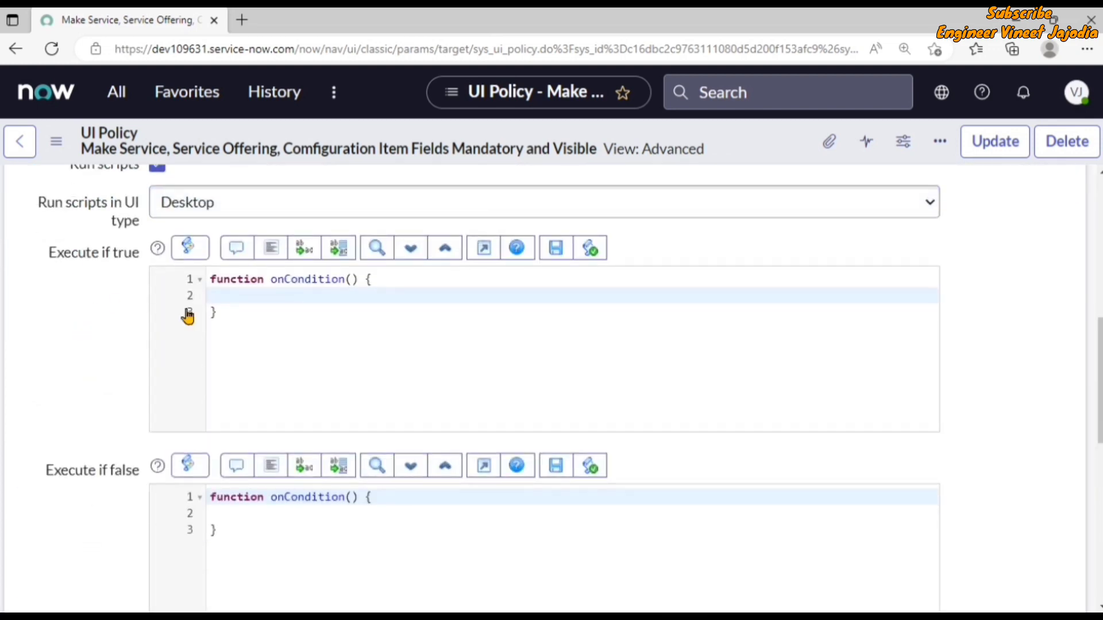
{"action": "scroll", "coordinate": [148, 343], "scroll_direction": "up", "scroll_amount": 1}
{"action": "scroll", "coordinate": [147, 348], "scroll_direction": "up", "scroll_amount": 3}
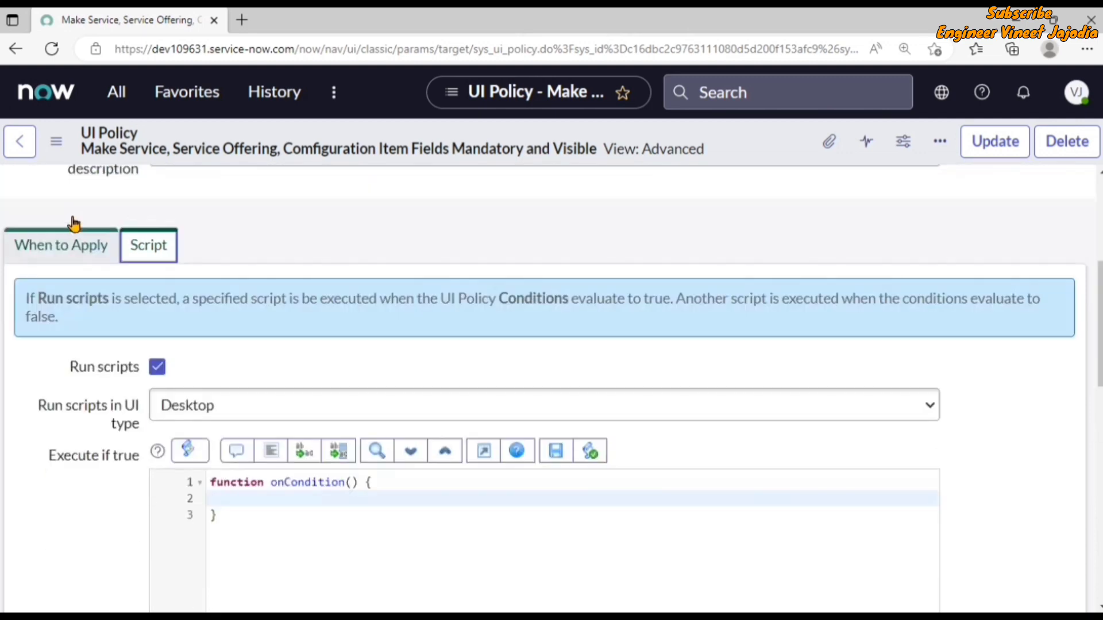
{"action": "left_click", "coordinate": [54, 243]}
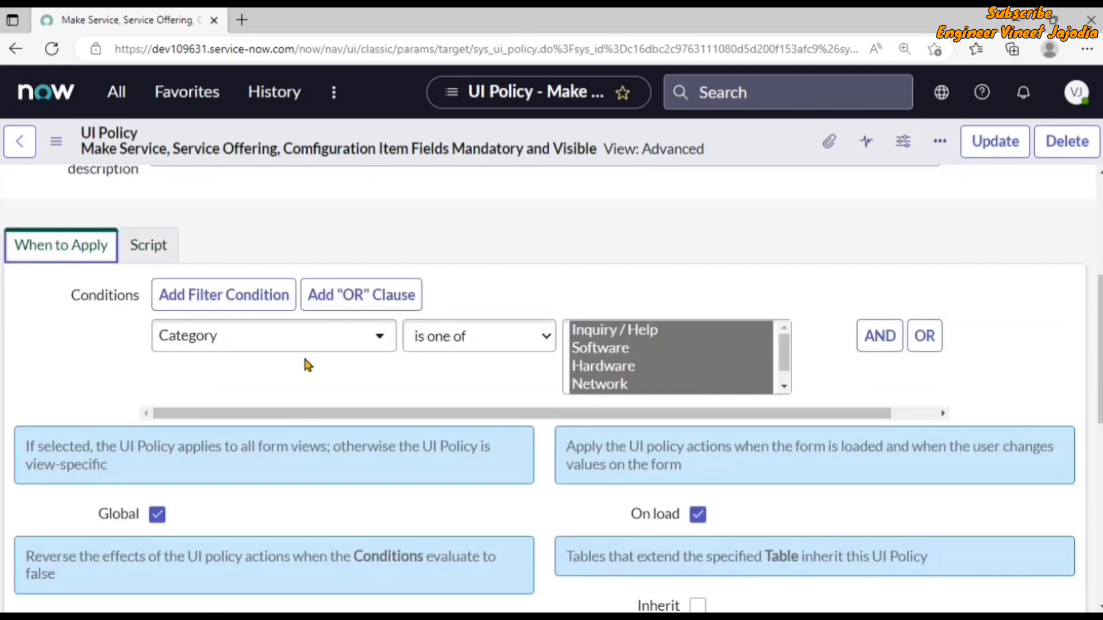
{"action": "left_click", "coordinate": [148, 245]}
{"action": "scroll", "coordinate": [114, 389], "scroll_direction": "down", "scroll_amount": 2}
{"action": "scroll", "coordinate": [113, 389], "scroll_direction": "down", "scroll_amount": 2}
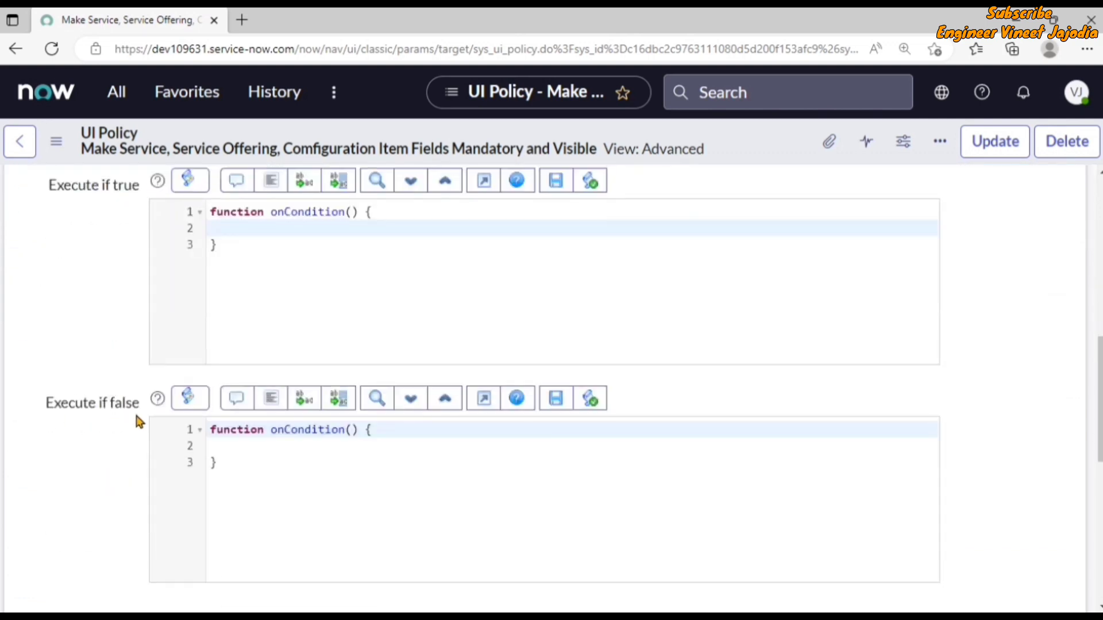
{"action": "scroll", "coordinate": [297, 442], "scroll_direction": "down", "scroll_amount": 1}
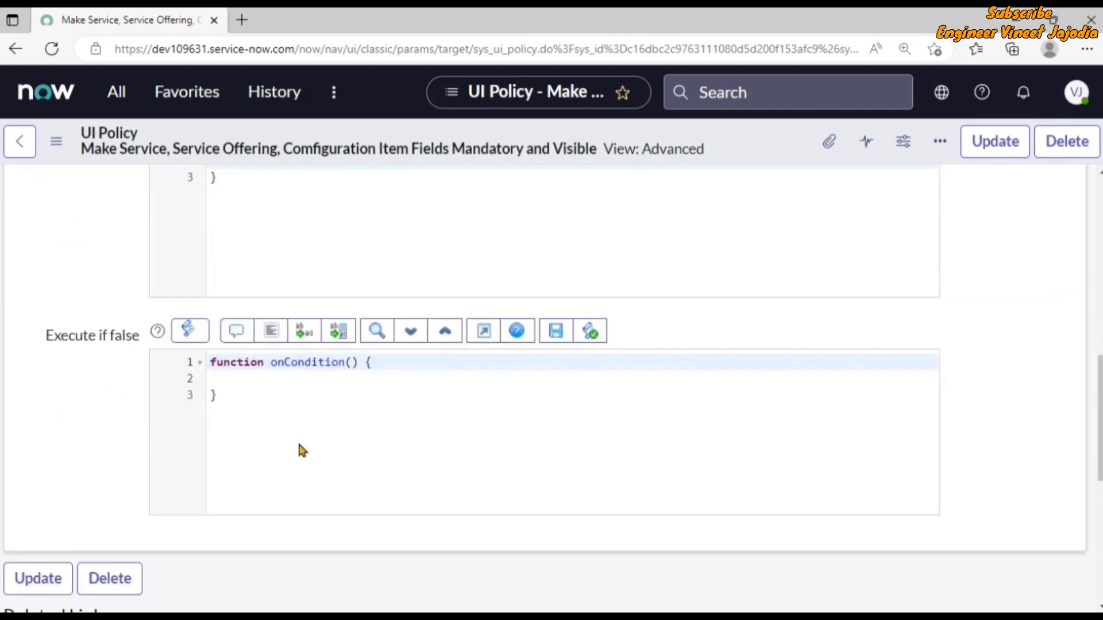
{"action": "scroll", "coordinate": [299, 447], "scroll_direction": "up", "scroll_amount": 2}
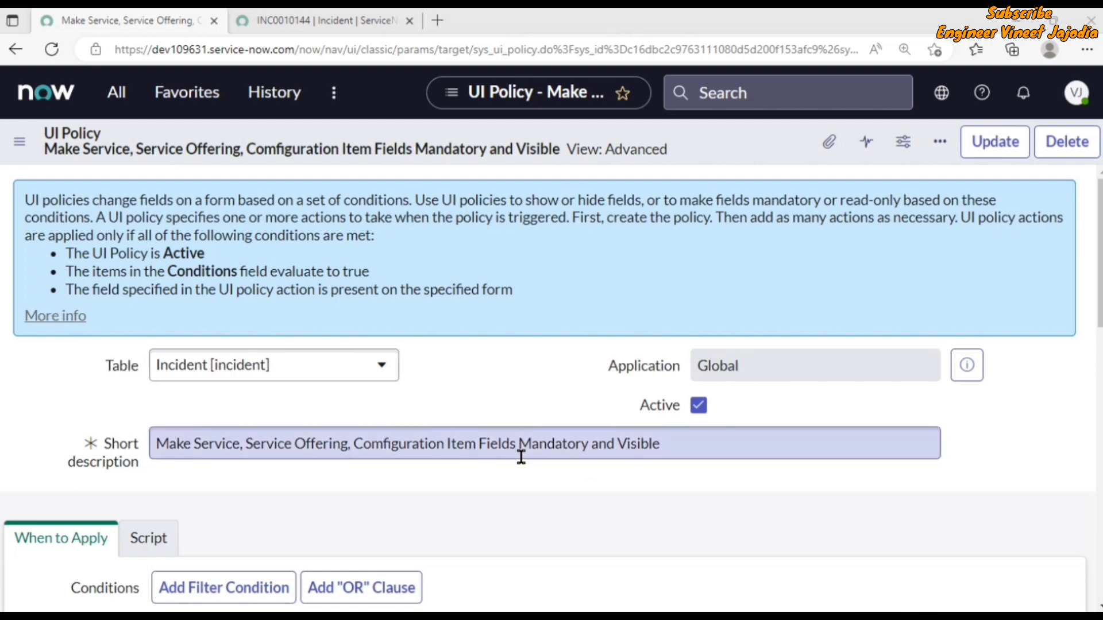
Review the policy's Category condition and set the Category of the open incident record to None.
{"action": "scroll", "coordinate": [678, 477], "scroll_direction": "down", "scroll_amount": 5}
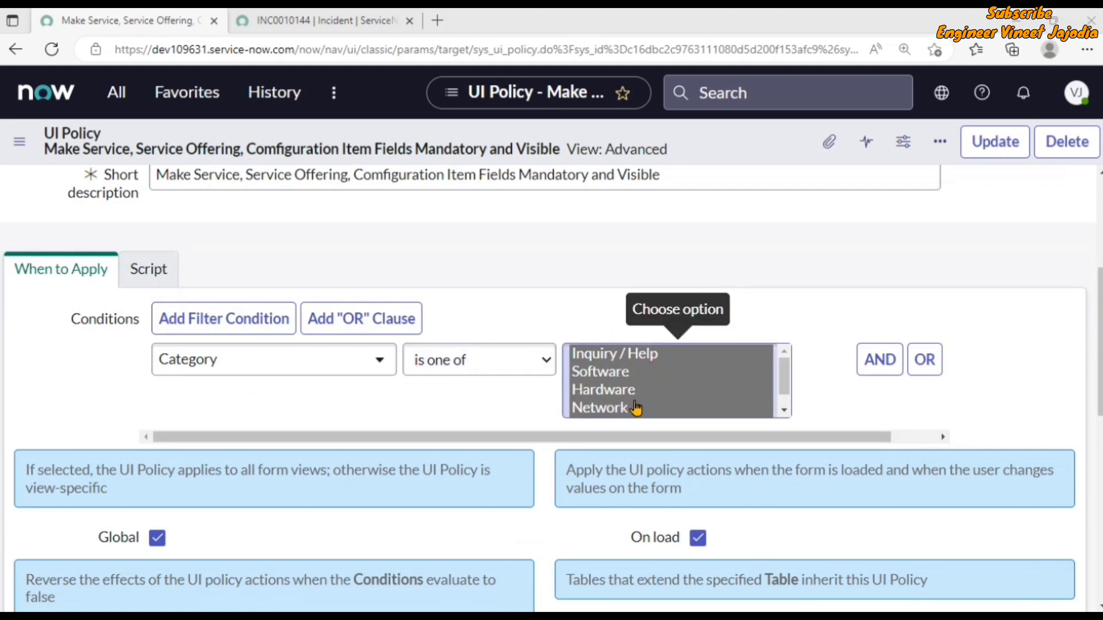
{"action": "scroll", "coordinate": [634, 407], "scroll_direction": "down", "scroll_amount": 1}
{"action": "scroll", "coordinate": [371, 419], "scroll_direction": "up", "scroll_amount": 2}
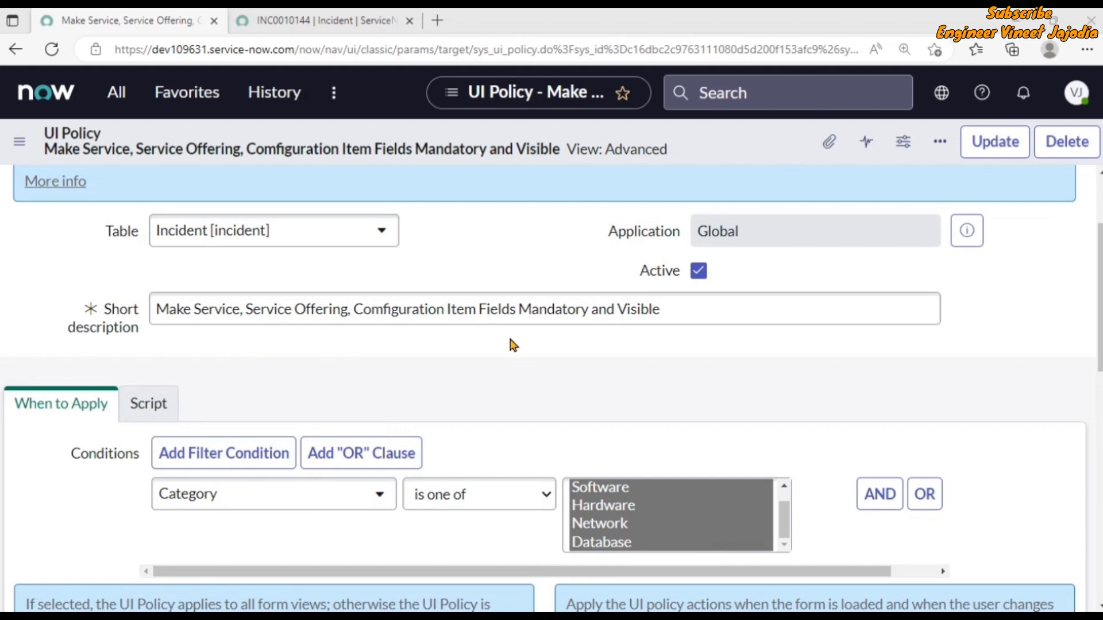
{"action": "left_click", "coordinate": [311, 17]}
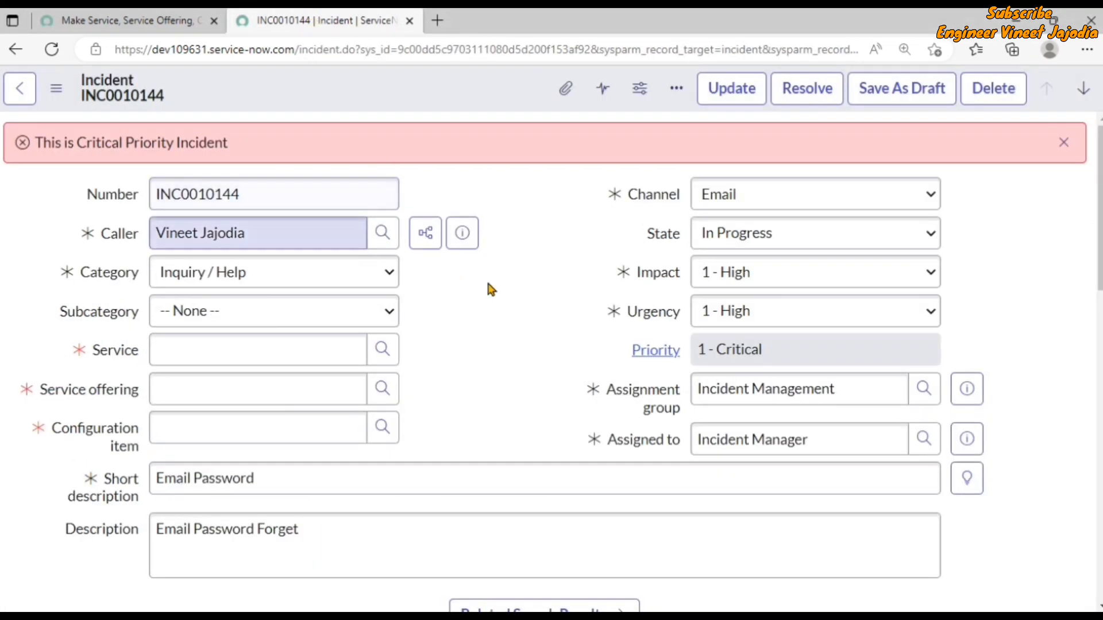
{"action": "left_click", "coordinate": [246, 278]}
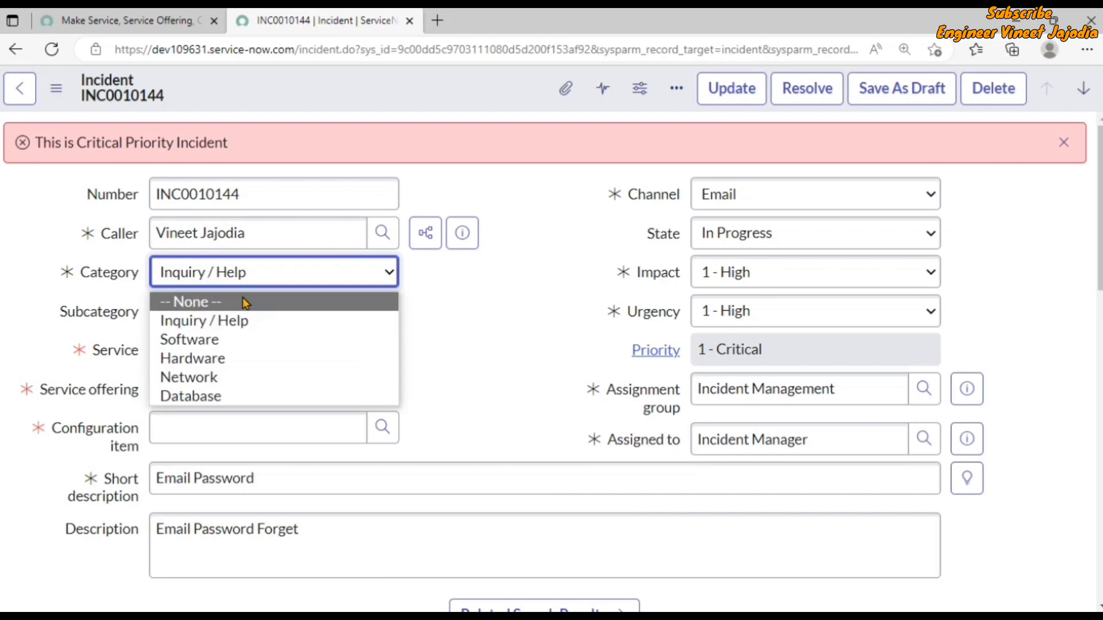
{"action": "left_click", "coordinate": [244, 298]}
{"action": "key", "text": "ctrl+shift+Tab"}
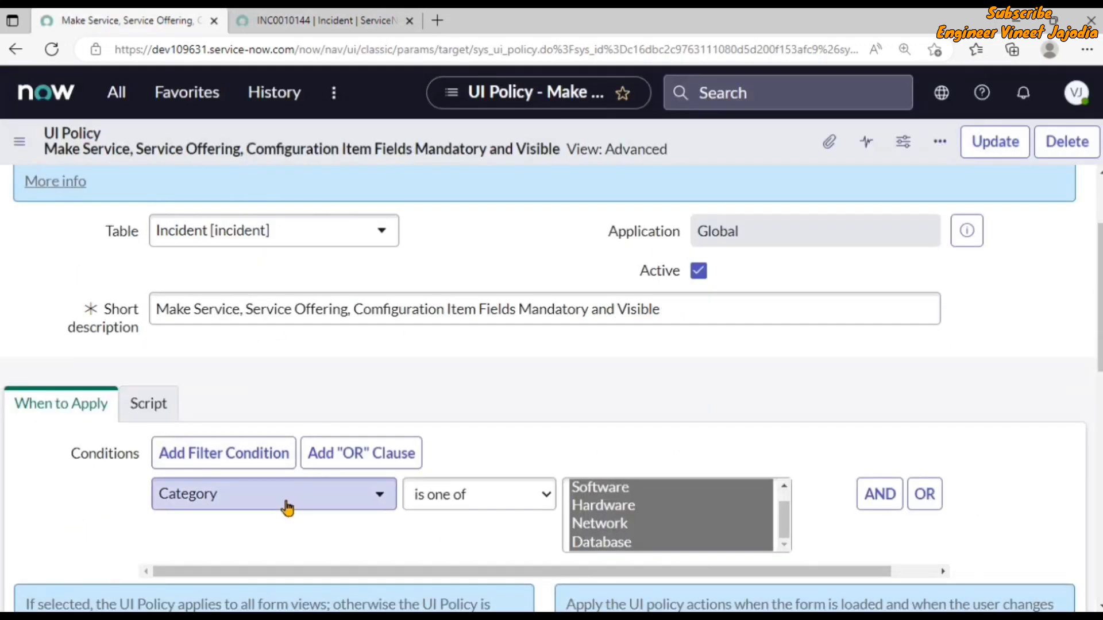
Set the Category of the open incident back to Inquiry / Help.
{"action": "left_click", "coordinate": [289, 20]}
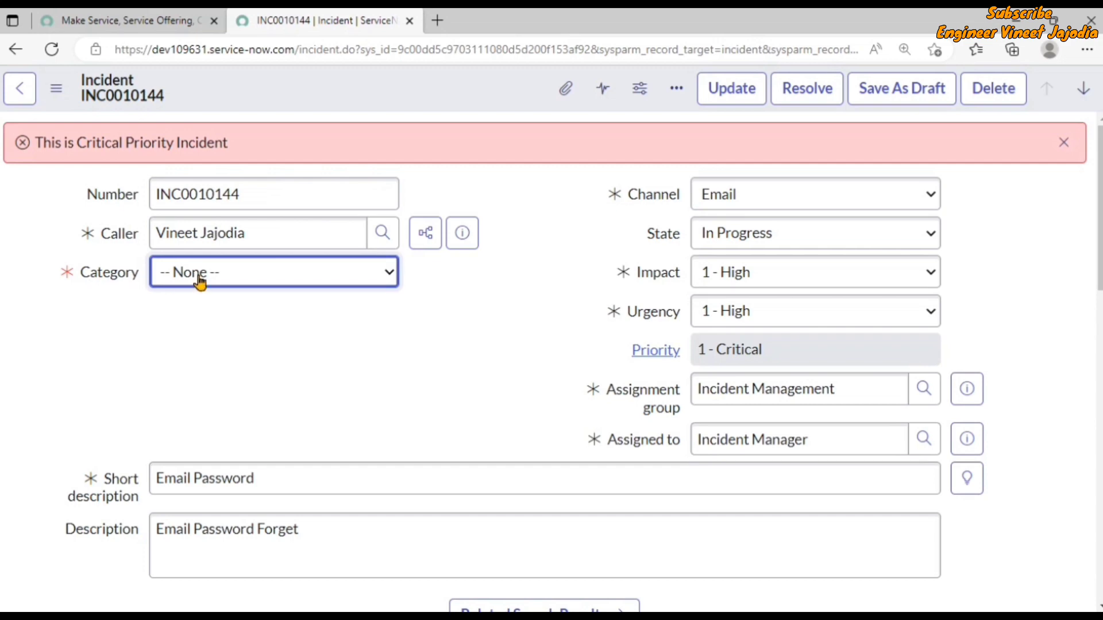
{"action": "left_click", "coordinate": [264, 273]}
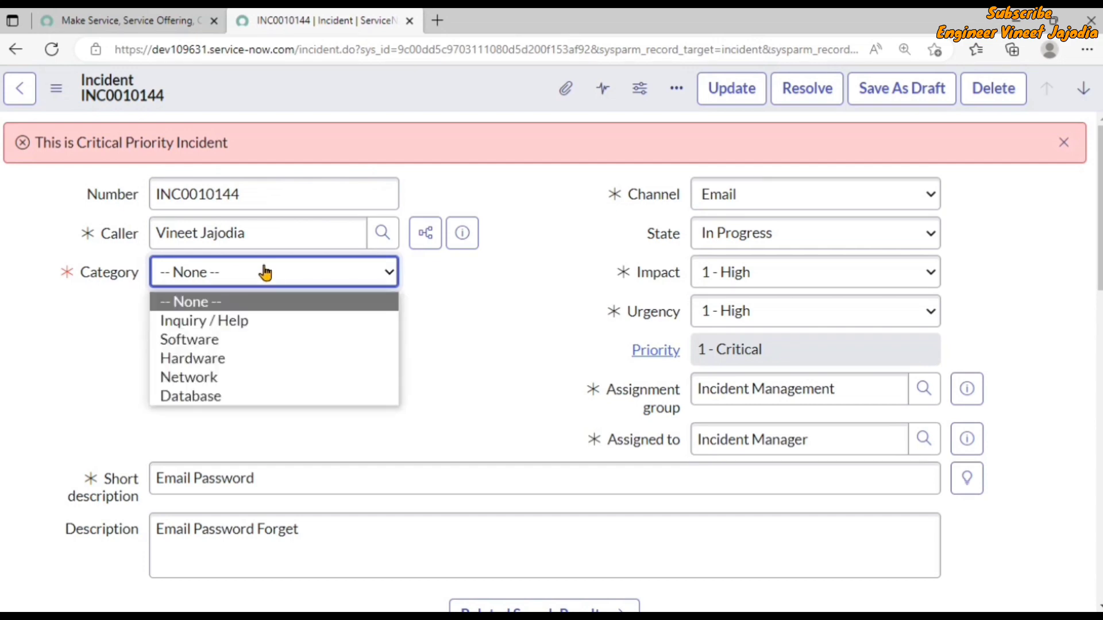
{"action": "left_click", "coordinate": [272, 325]}
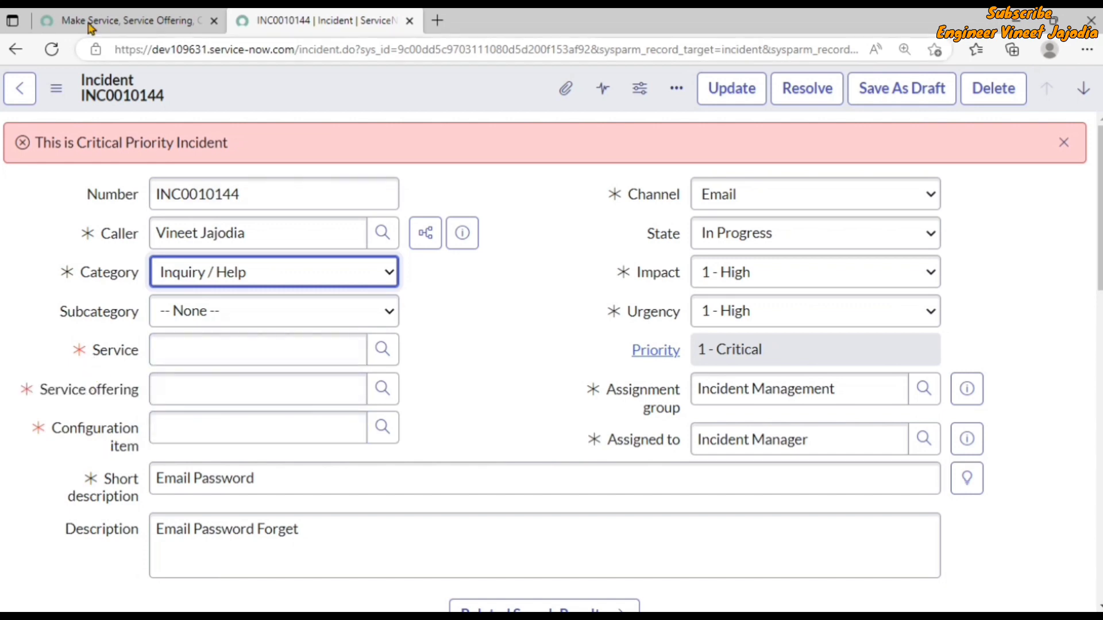
Return to the incident UI policy and enable Run scripts in its script settings.
{"action": "left_click", "coordinate": [126, 20]}
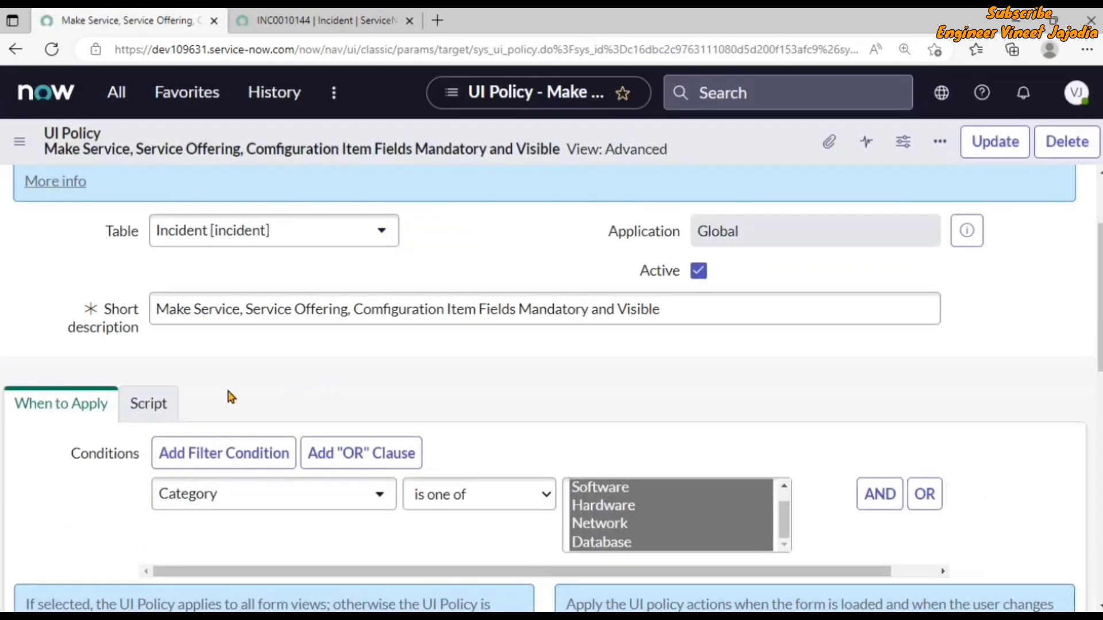
{"action": "left_click", "coordinate": [155, 404]}
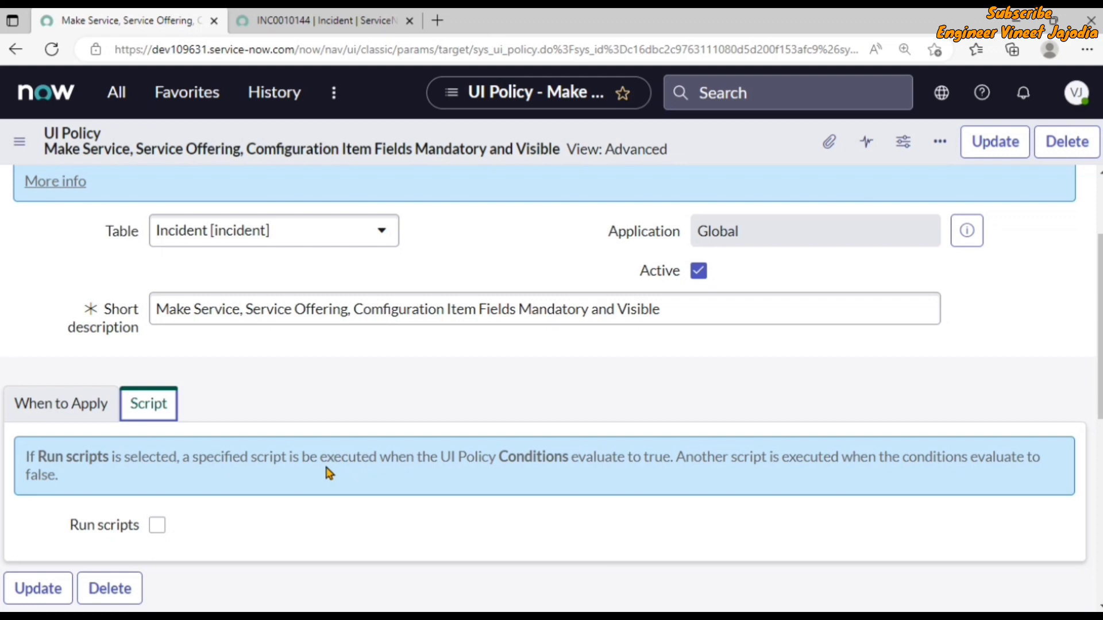
{"action": "left_click", "coordinate": [270, 12]}
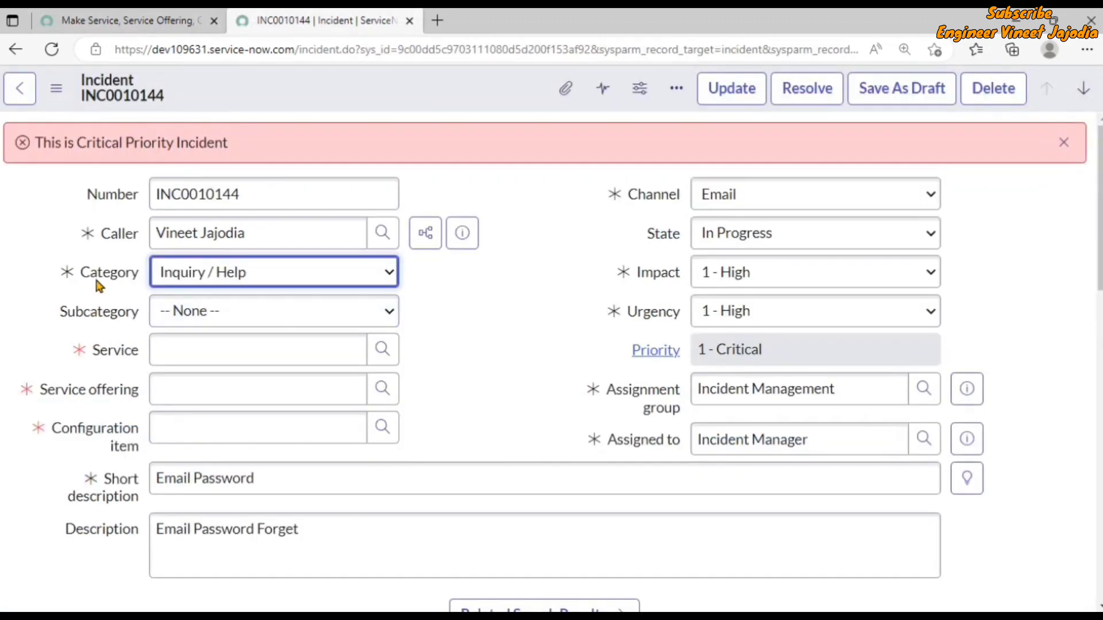
{"action": "left_click", "coordinate": [111, 11]}
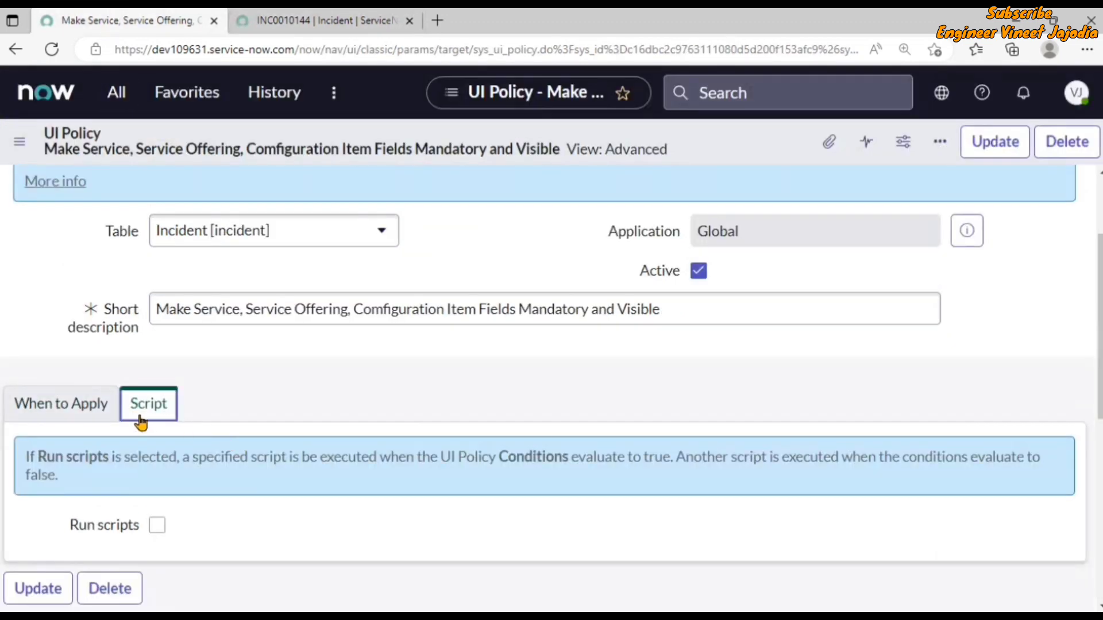
{"action": "scroll", "coordinate": [137, 464], "scroll_direction": "down", "scroll_amount": 1}
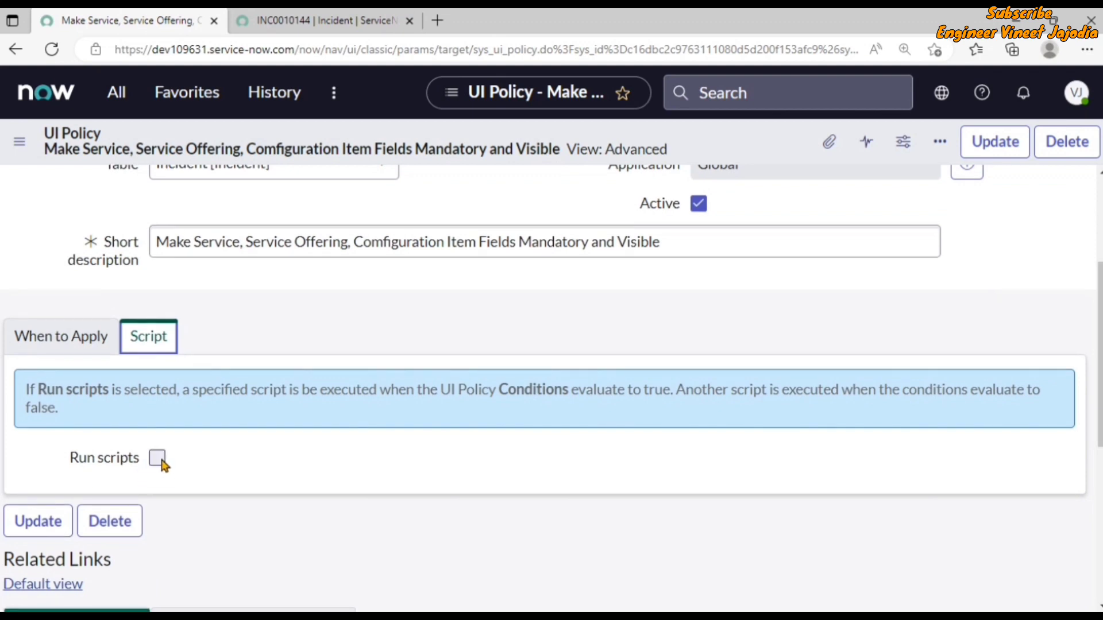
{"action": "left_click", "coordinate": [156, 459]}
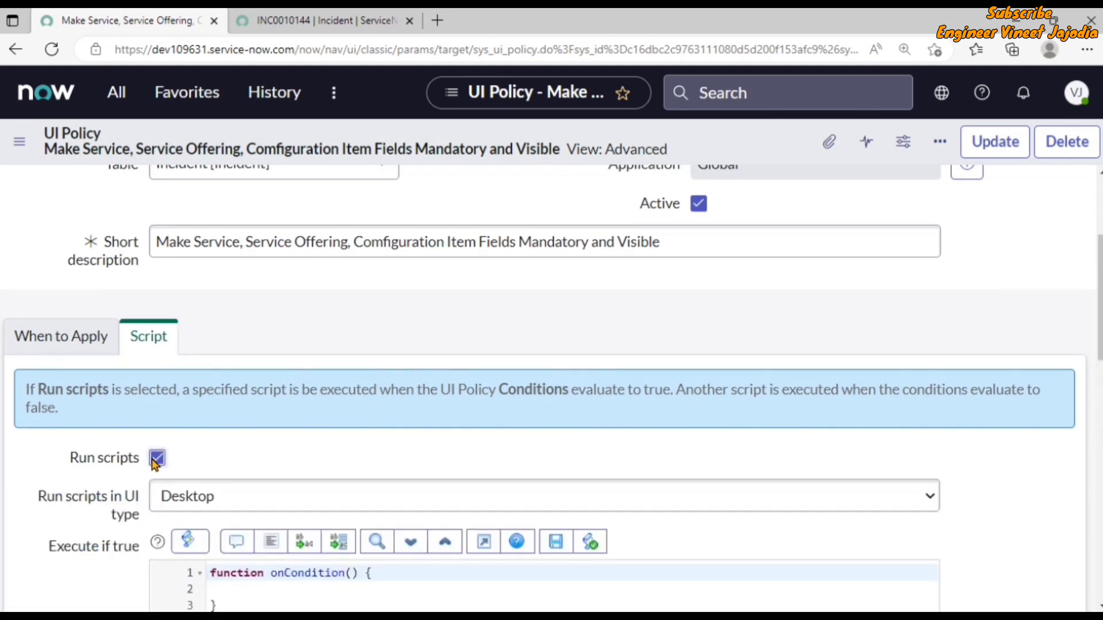
Set the UI policy's scripts to run in all UI types.
{"action": "scroll", "coordinate": [349, 428], "scroll_direction": "down", "scroll_amount": 2}
{"action": "scroll", "coordinate": [347, 428], "scroll_direction": "down", "scroll_amount": 2}
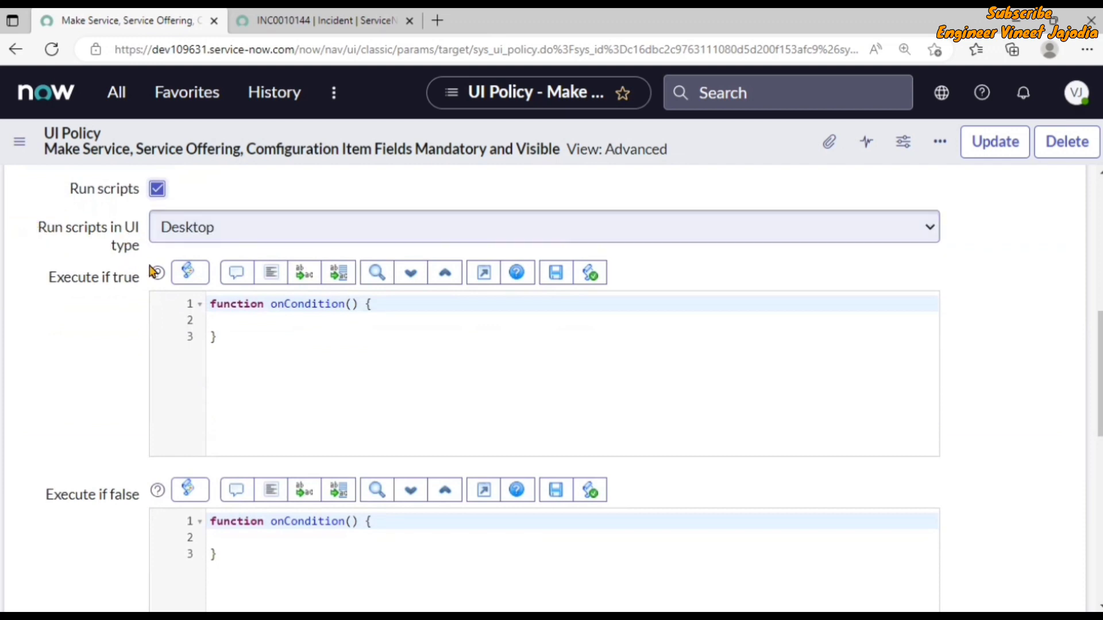
{"action": "left_click", "coordinate": [244, 229]}
{"action": "left_click", "coordinate": [237, 294]}
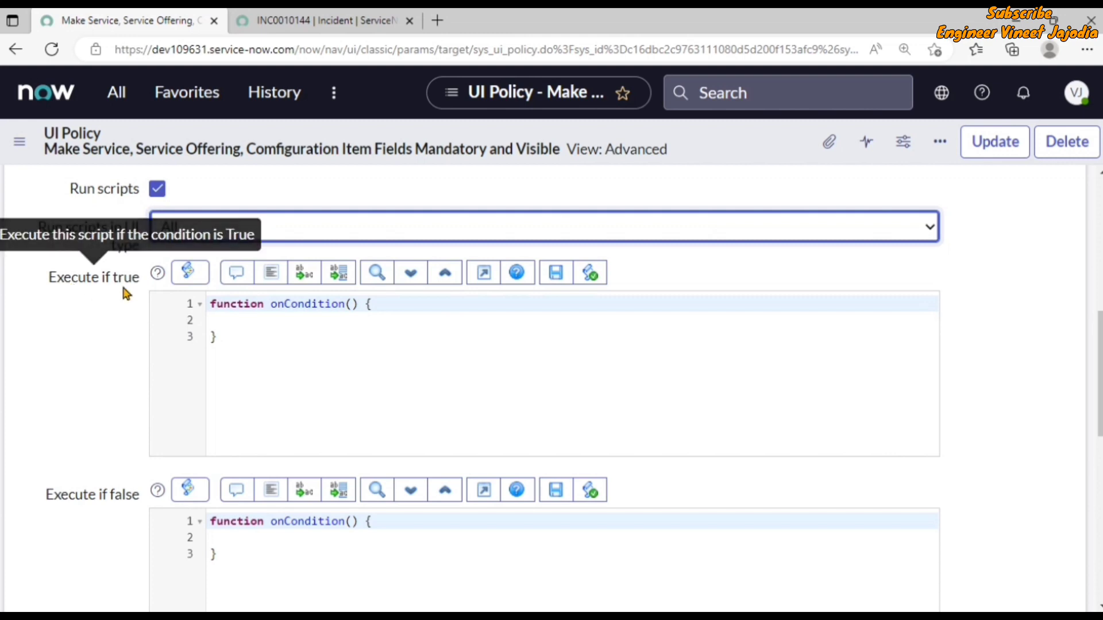
In the Execute if true script, add g_form.addInfoMessage('Please provide Justification in Description Field for changing the Incident Category'); inside the onCondition function.
{"action": "left_click", "coordinate": [267, 321]}
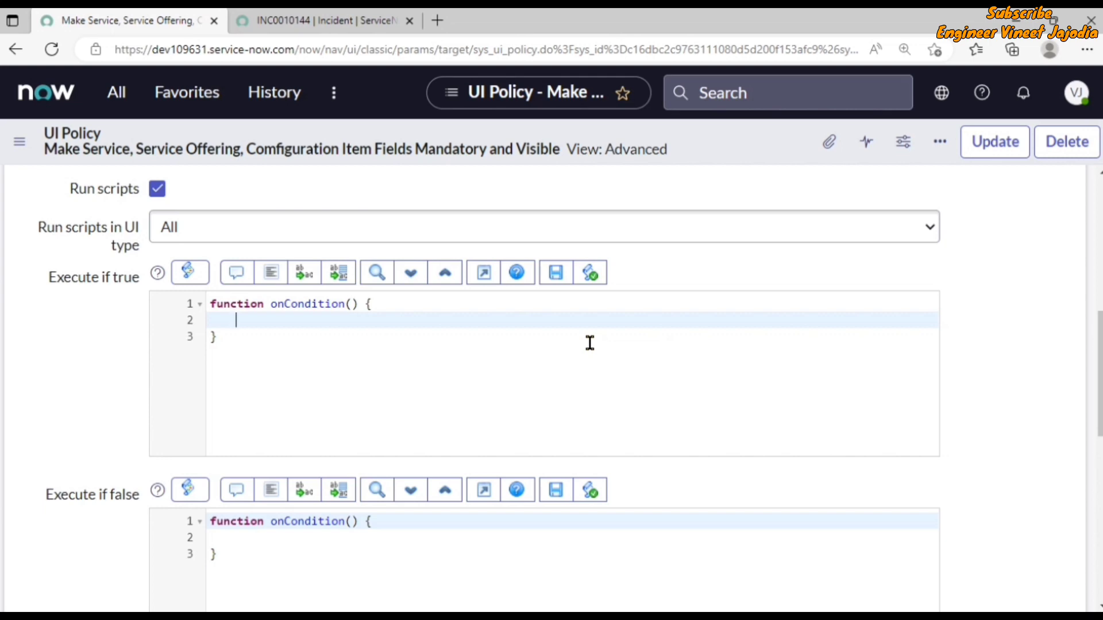
{"action": "type", "text": "g_form."}
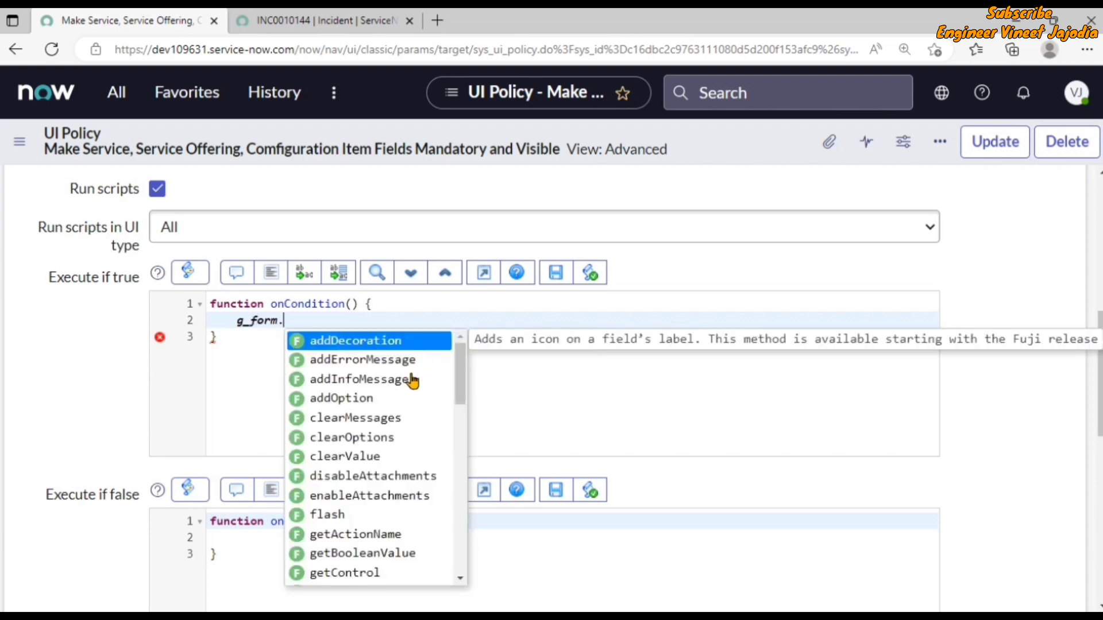
{"action": "scroll", "coordinate": [413, 382], "scroll_direction": "down", "scroll_amount": 6}
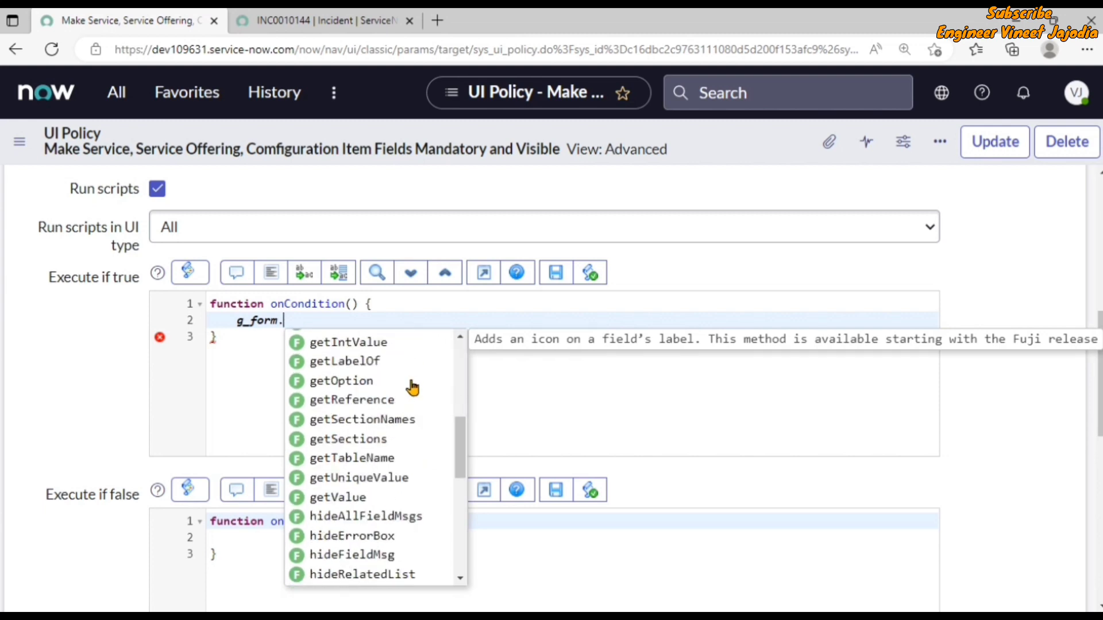
{"action": "scroll", "coordinate": [413, 388], "scroll_direction": "down", "scroll_amount": 3}
{"action": "scroll", "coordinate": [413, 388], "scroll_direction": "up", "scroll_amount": 9}
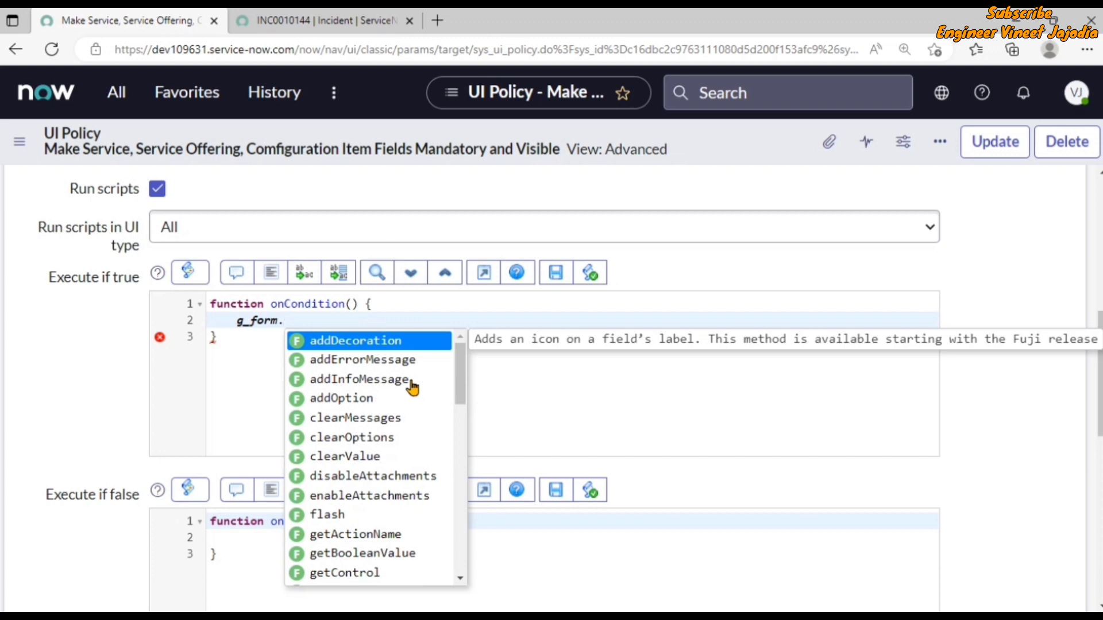
{"action": "type", "text": "addInf"}
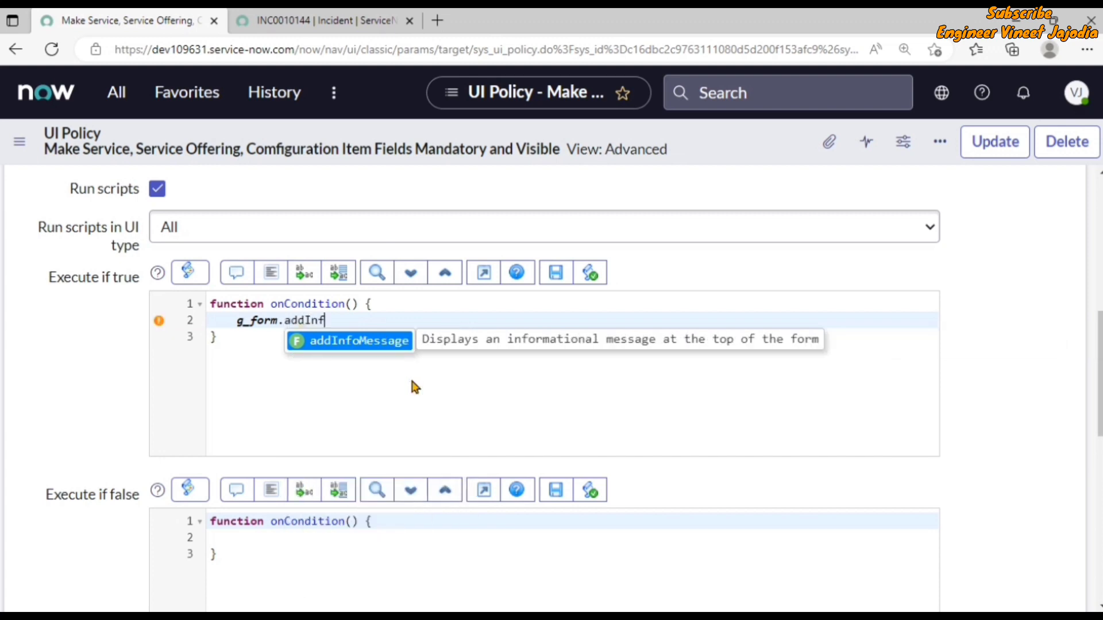
{"action": "type", "text": "oMessage("}
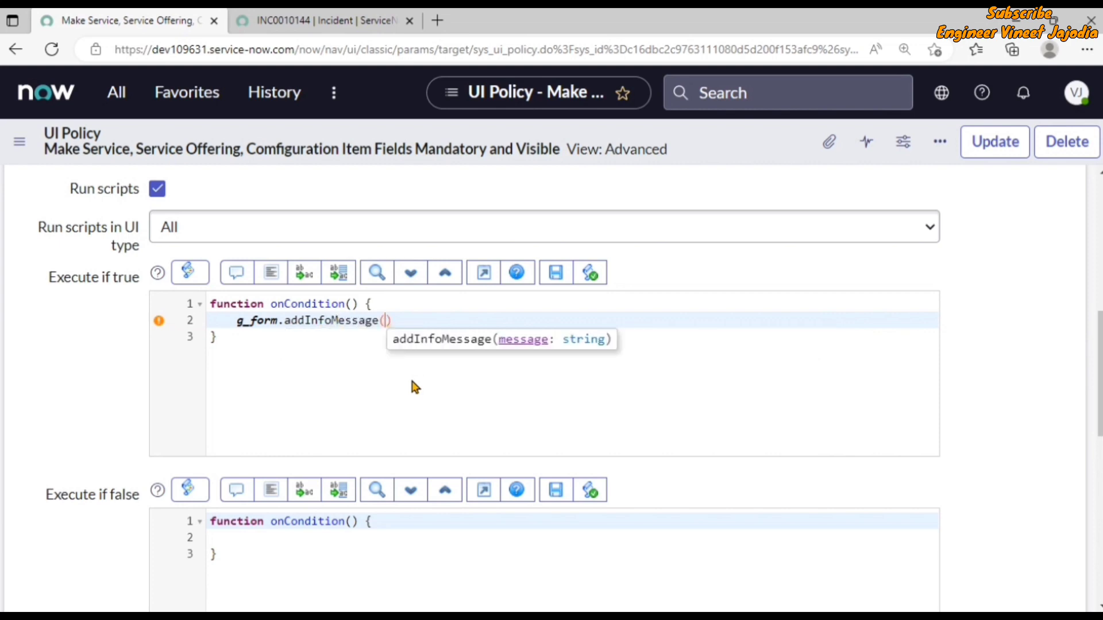
{"action": "type", "text": "'"}
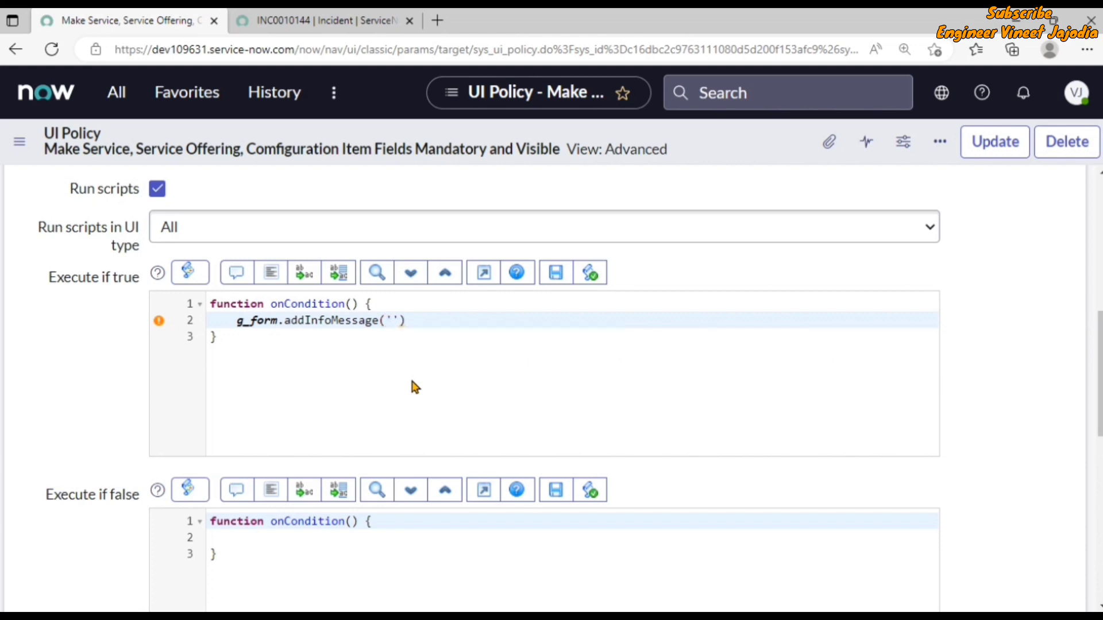
{"action": "type", "text": "Please provide Justification in Description Field for changing the Incident Category"}
{"action": "left_click", "coordinate": [301, 336]}
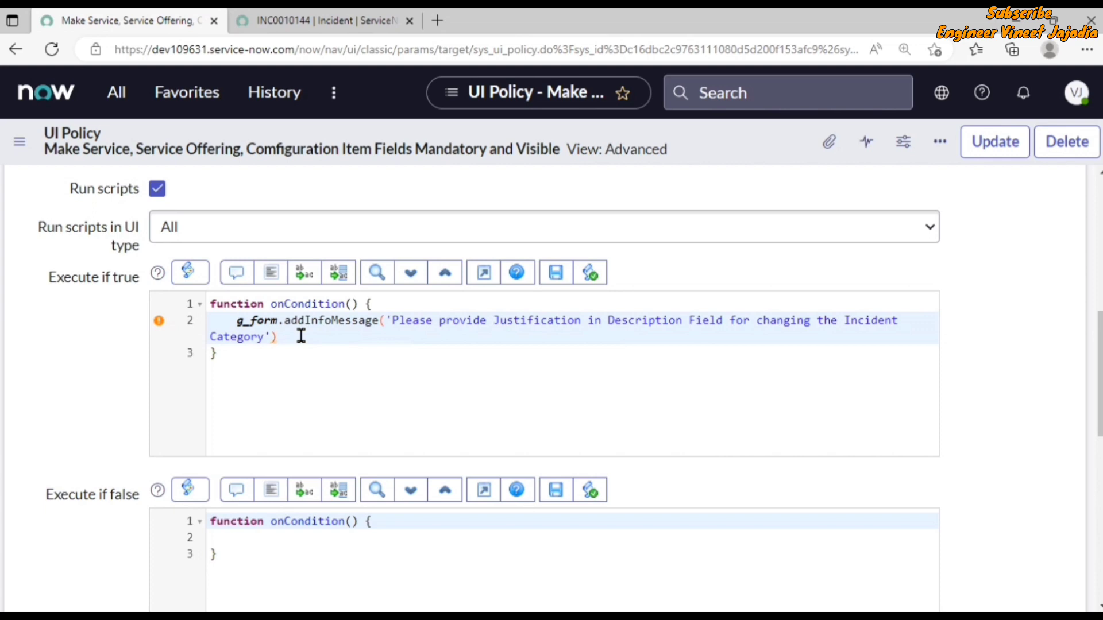
{"action": "type", "text": ";"}
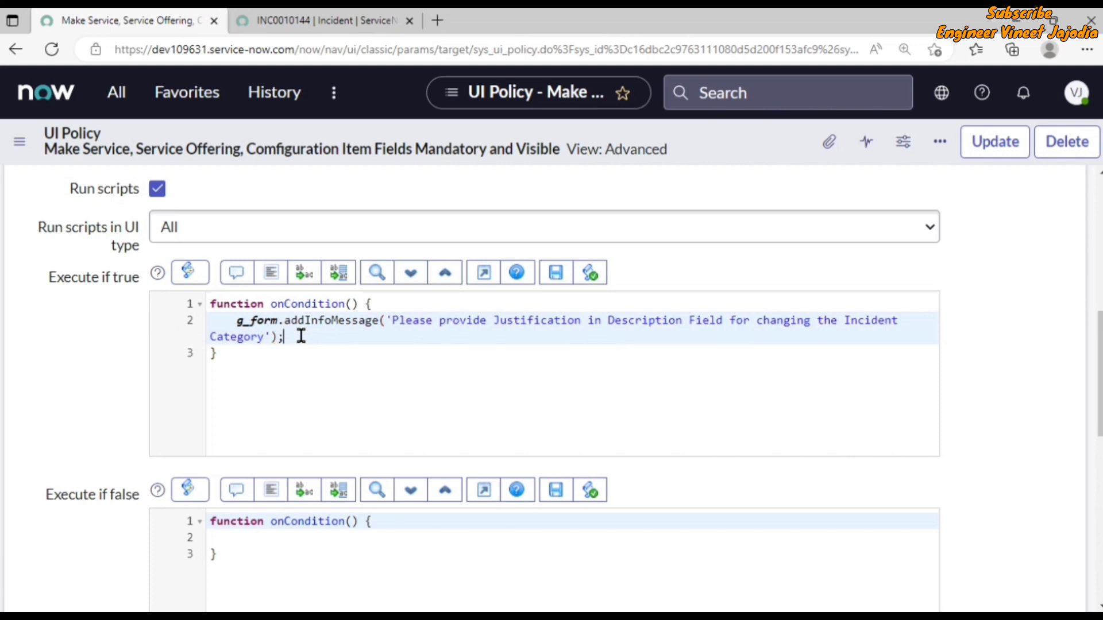
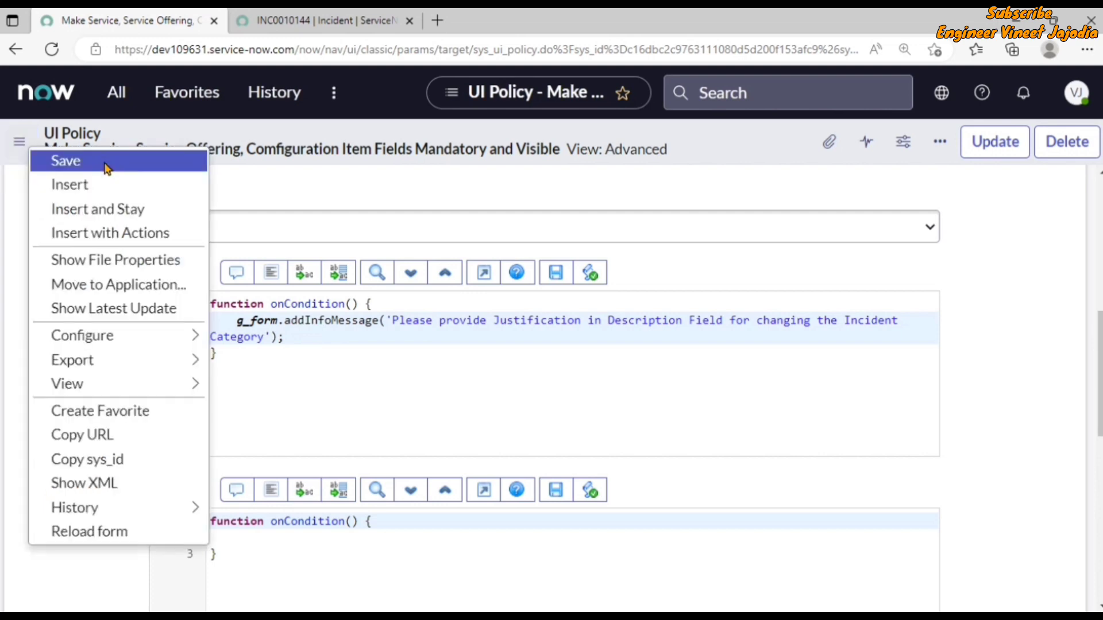
Save the UI policy and reload the open incident record to test the Execute if true script.
{"action": "left_click", "coordinate": [423, 198]}
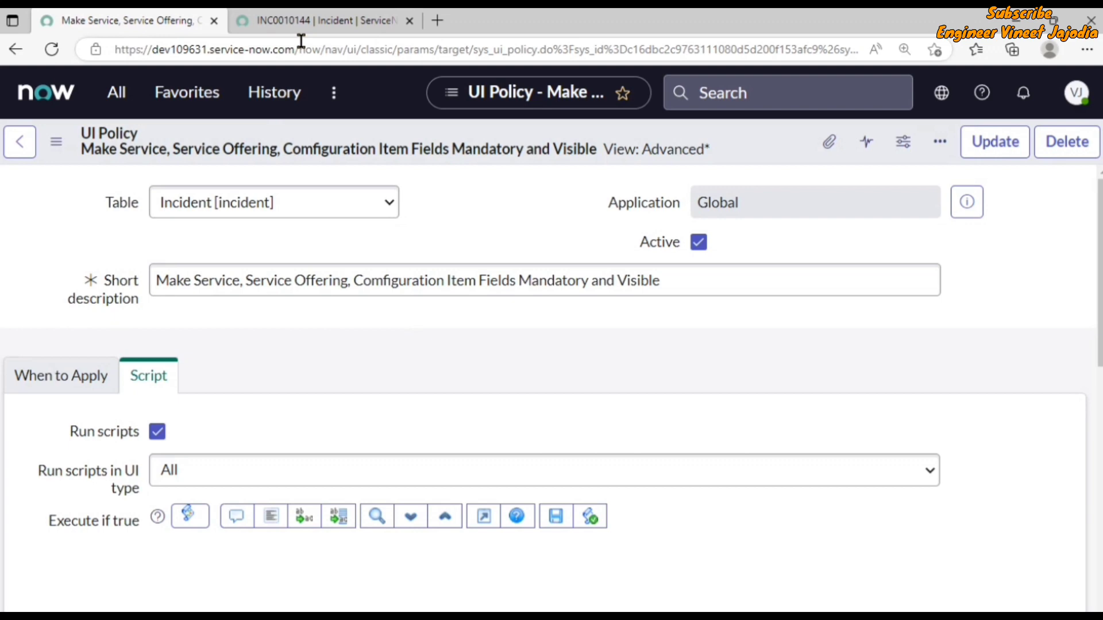
{"action": "left_click", "coordinate": [303, 20]}
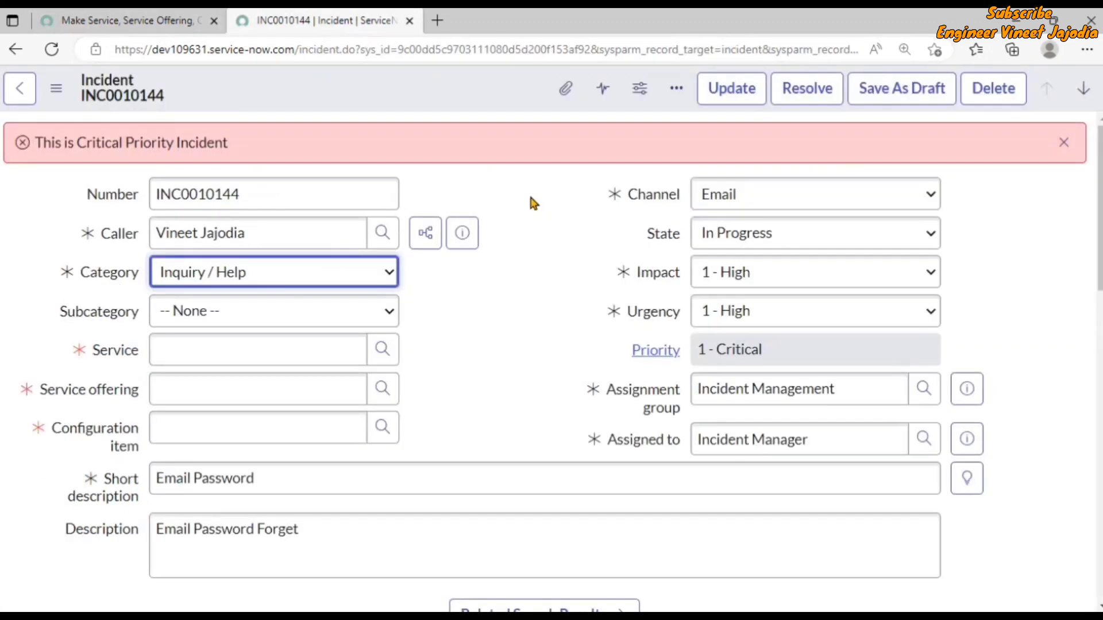
{"action": "left_click", "coordinate": [52, 52]}
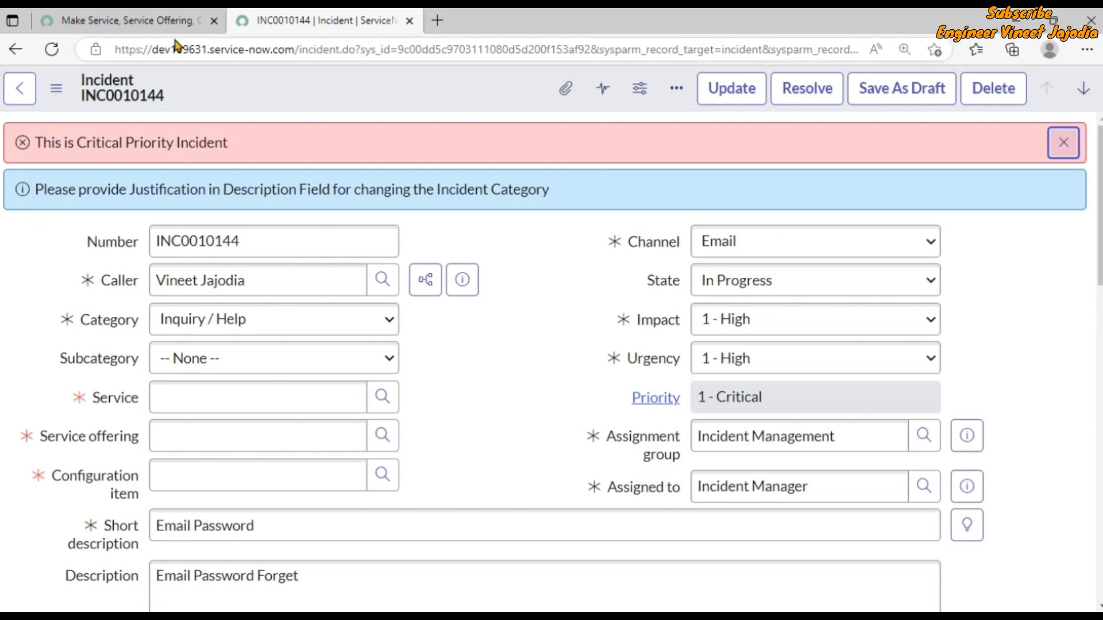
Compare the policy's Category condition and Execute if true script with the Category and info message on the incident.
{"action": "left_click", "coordinate": [132, 20]}
{"action": "scroll", "coordinate": [146, 447], "scroll_direction": "down", "scroll_amount": 3}
{"action": "left_click", "coordinate": [59, 334]}
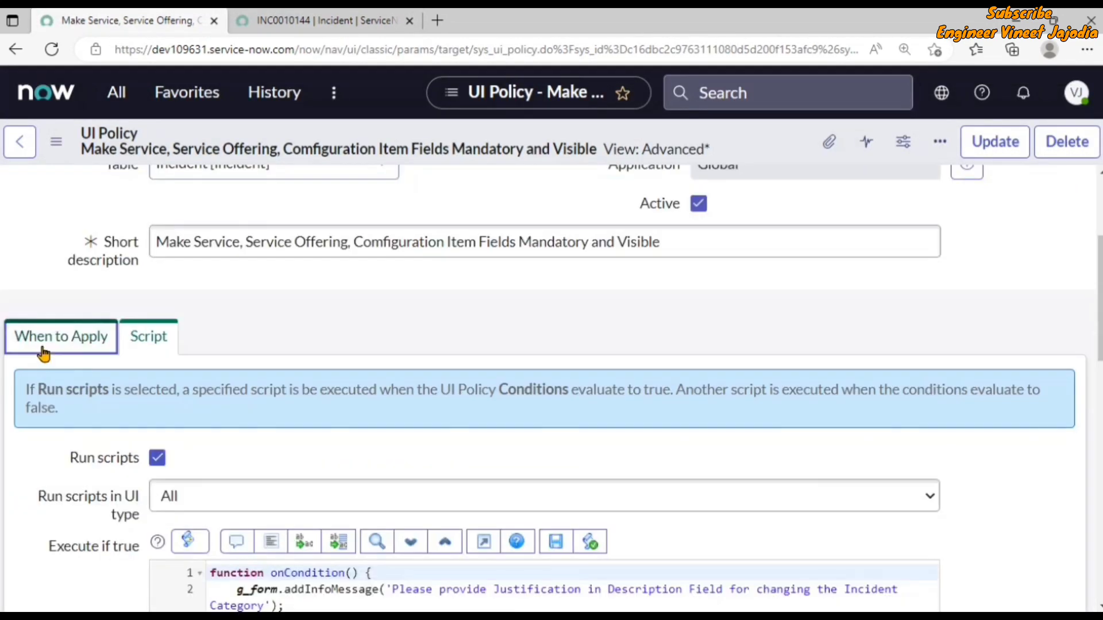
{"action": "scroll", "coordinate": [728, 389], "scroll_direction": "down", "scroll_amount": 3}
{"action": "key", "text": "ctrl+Tab"}
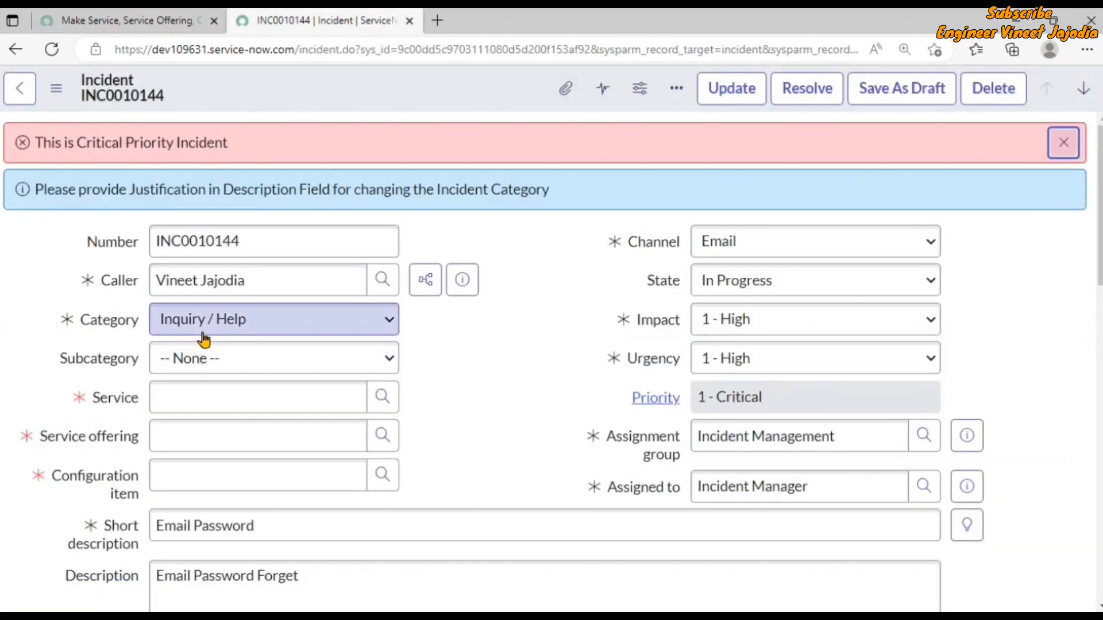
{"action": "key", "text": "ctrl+Tab"}
{"action": "left_click", "coordinate": [79, 285]}
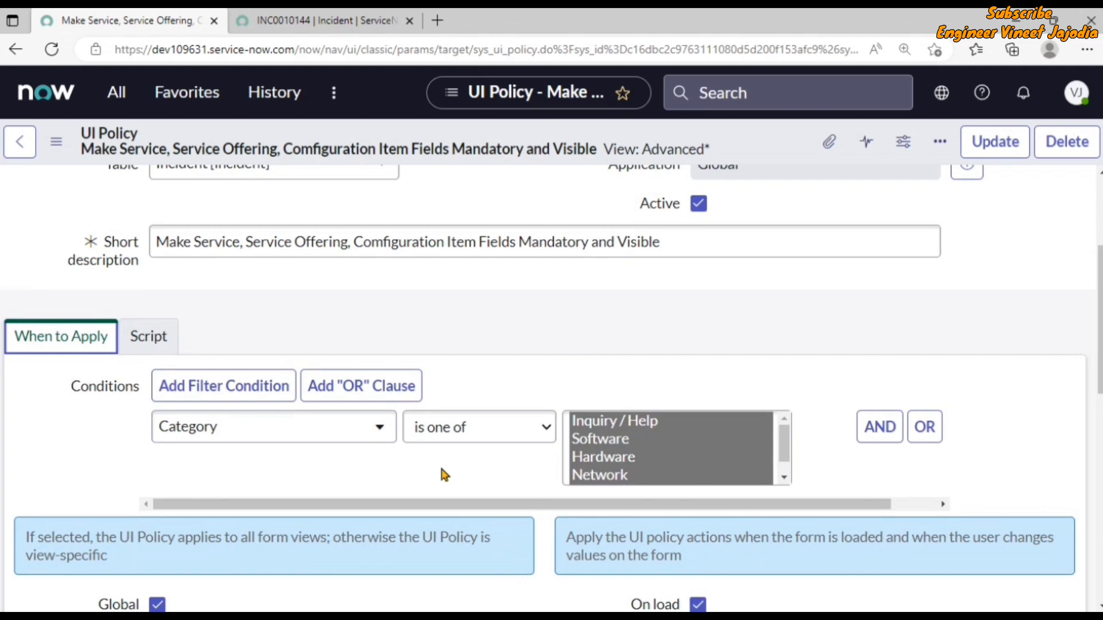
{"action": "left_click", "coordinate": [148, 339]}
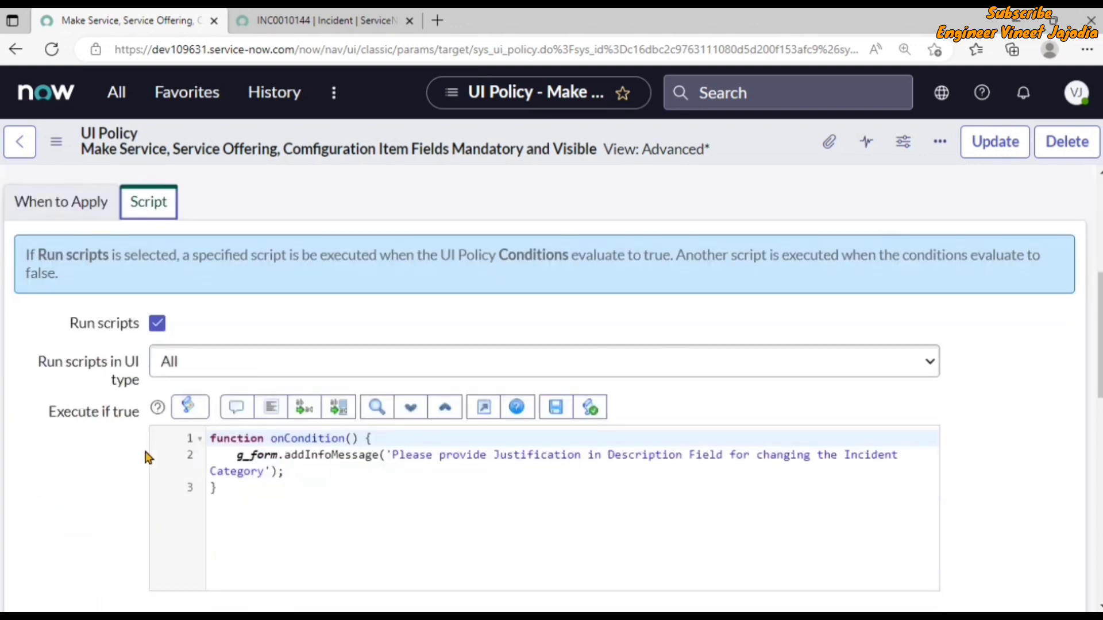
{"action": "left_click", "coordinate": [265, 21]}
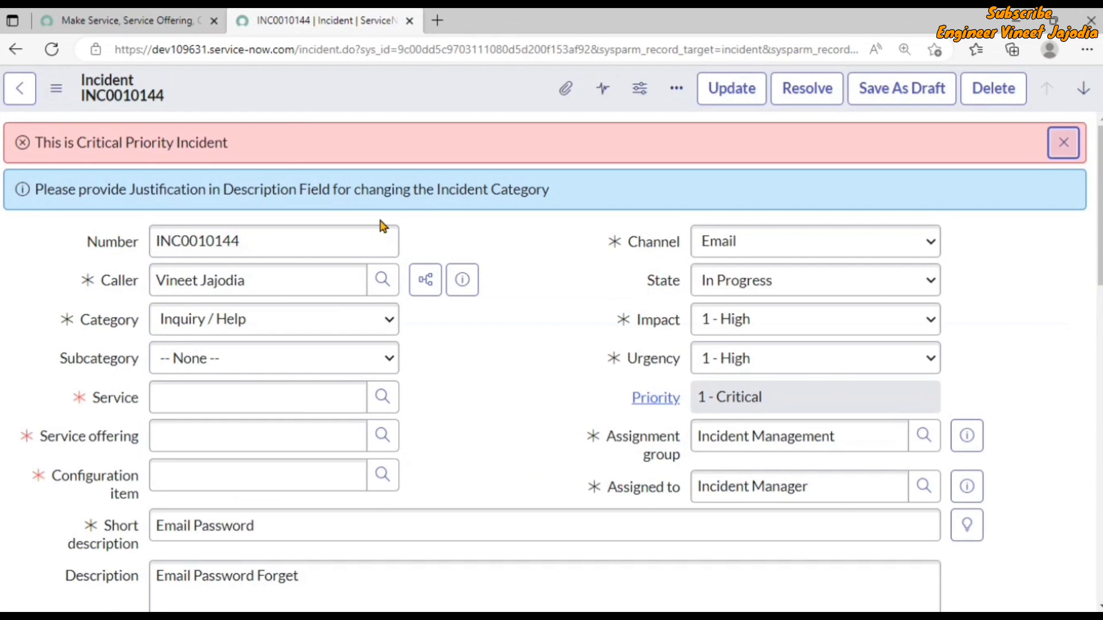
{"action": "left_click", "coordinate": [158, 19]}
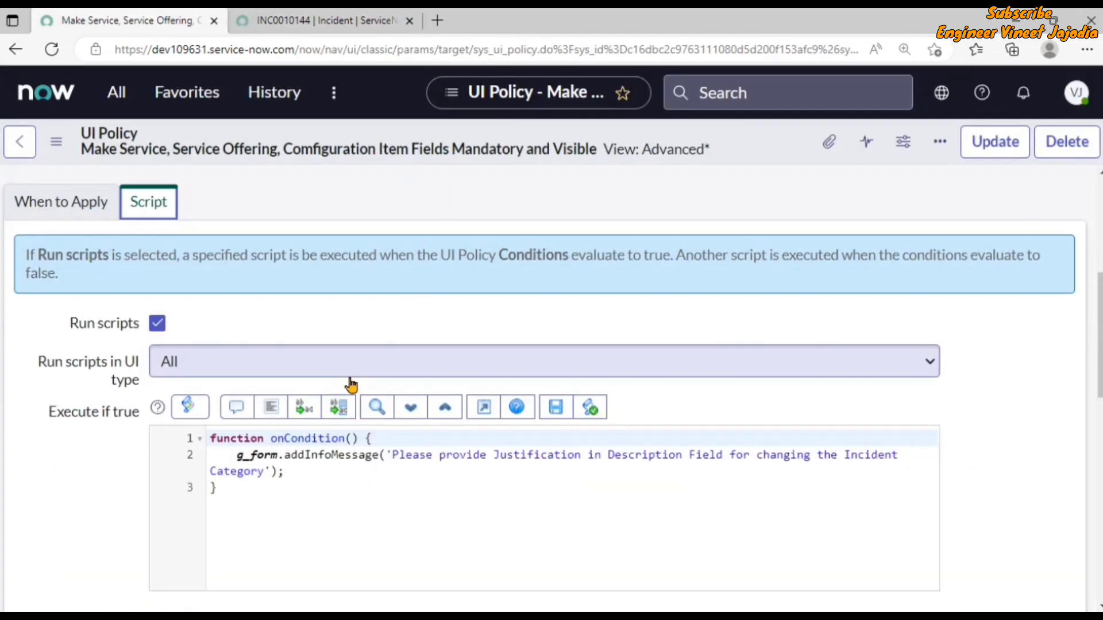
Turn off On load in the UI policy's apply conditions and save the policy.
{"action": "left_click", "coordinate": [61, 202]}
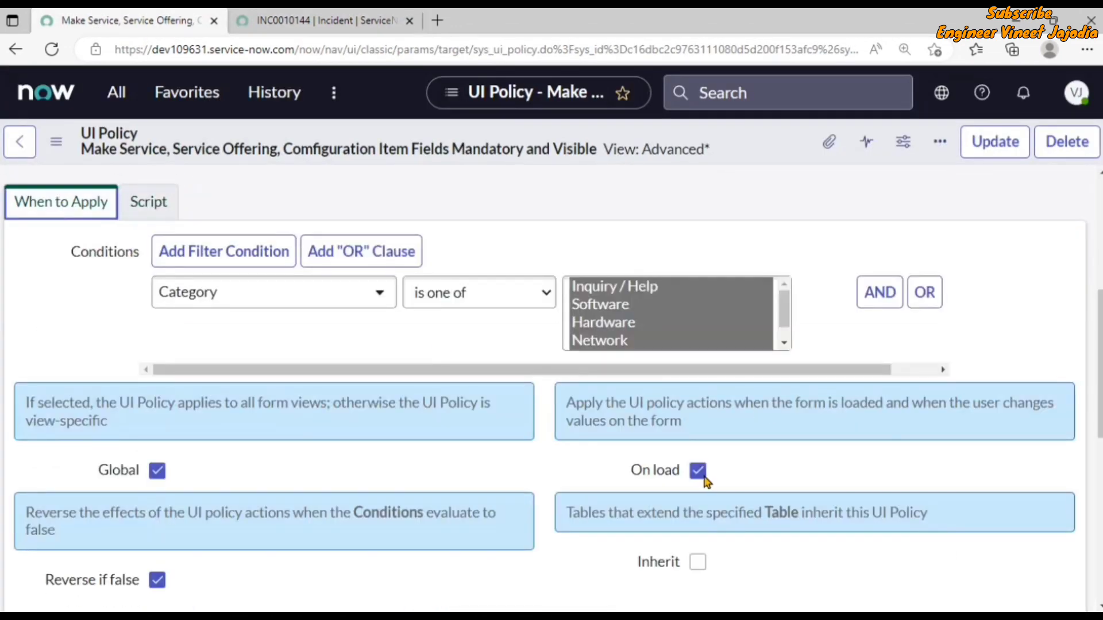
{"action": "left_click", "coordinate": [700, 473]}
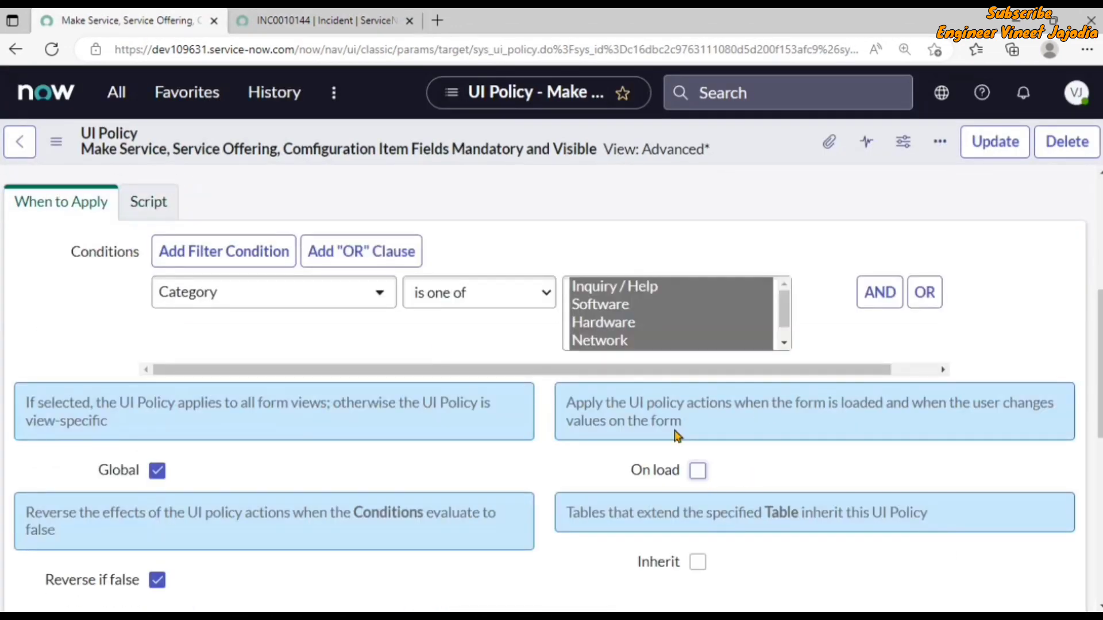
{"action": "left_click", "coordinate": [57, 147]}
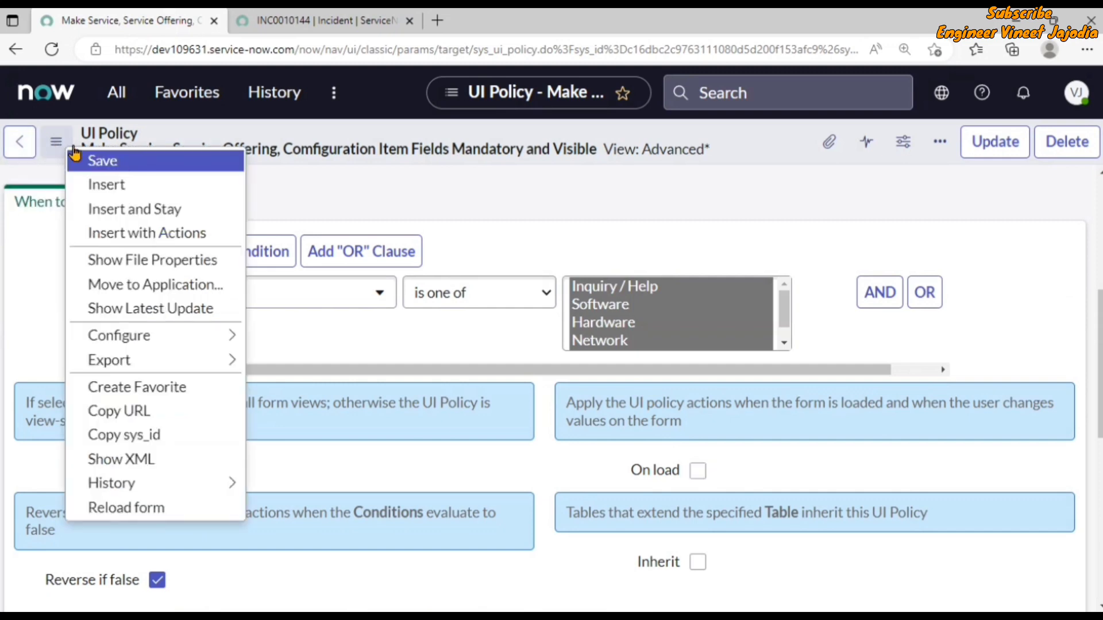
{"action": "left_click", "coordinate": [103, 162]}
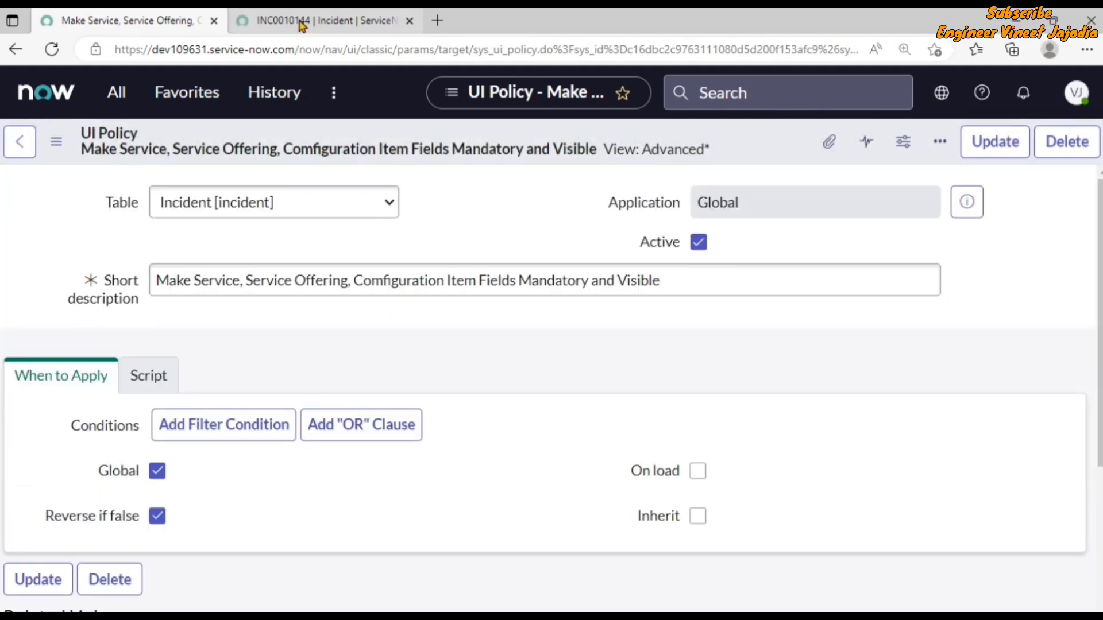
Reload the open incident record and set its Category to None.
{"action": "left_click", "coordinate": [300, 23]}
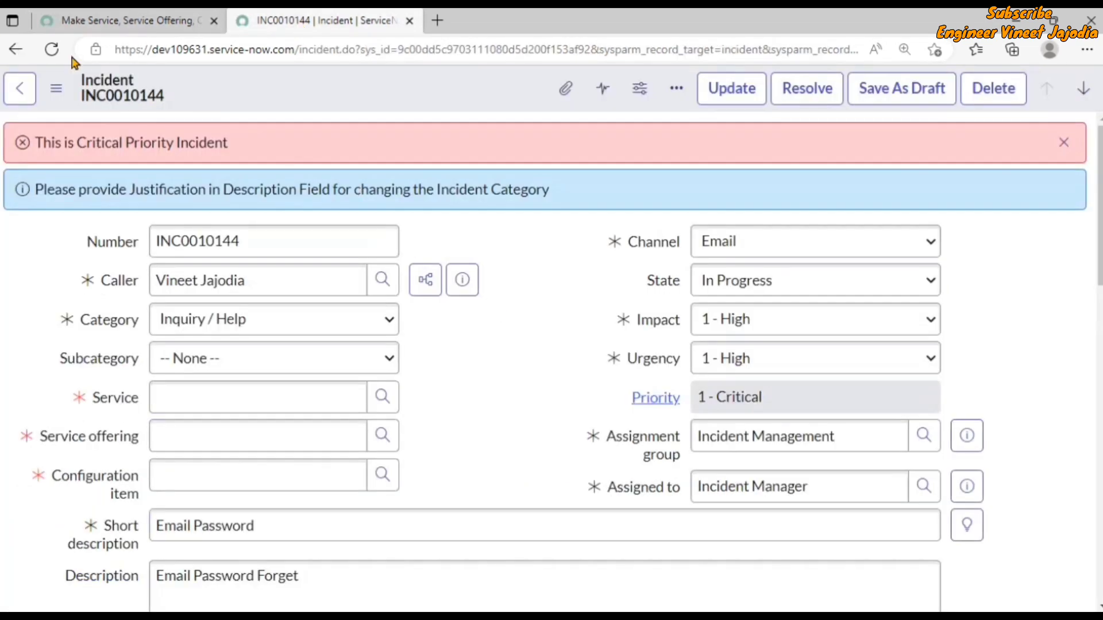
{"action": "left_click", "coordinate": [52, 49]}
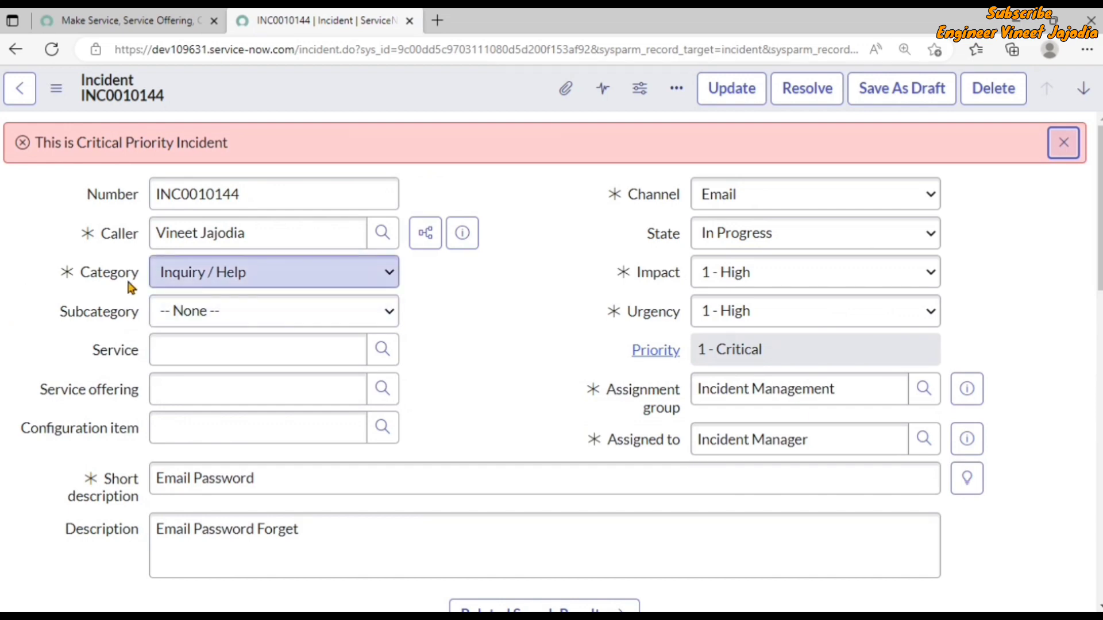
{"action": "left_click", "coordinate": [243, 282]}
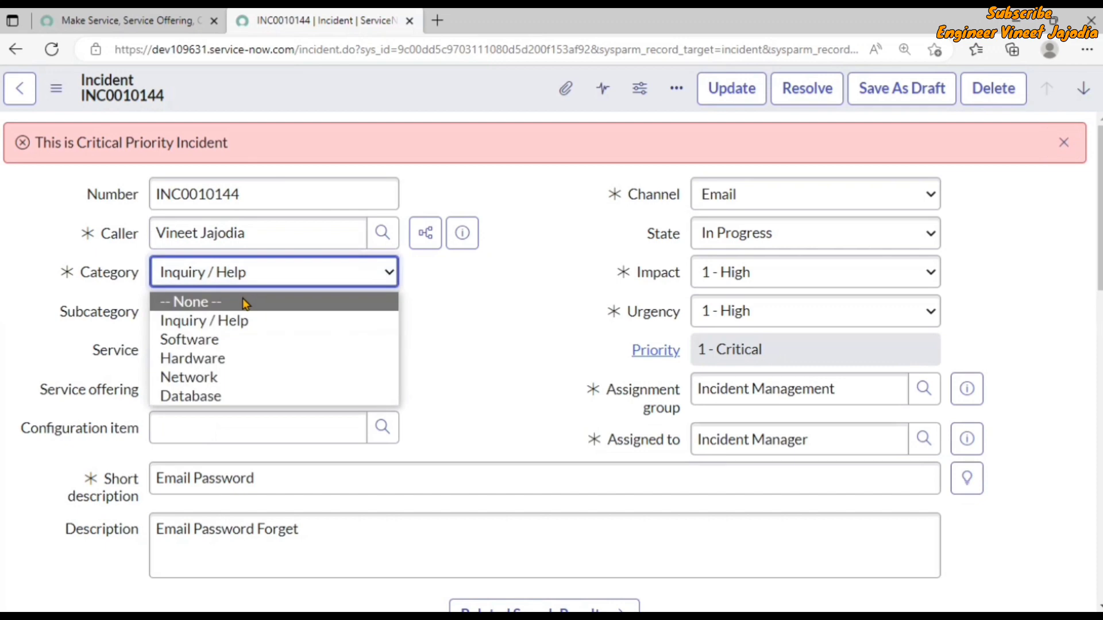
{"action": "left_click", "coordinate": [246, 302]}
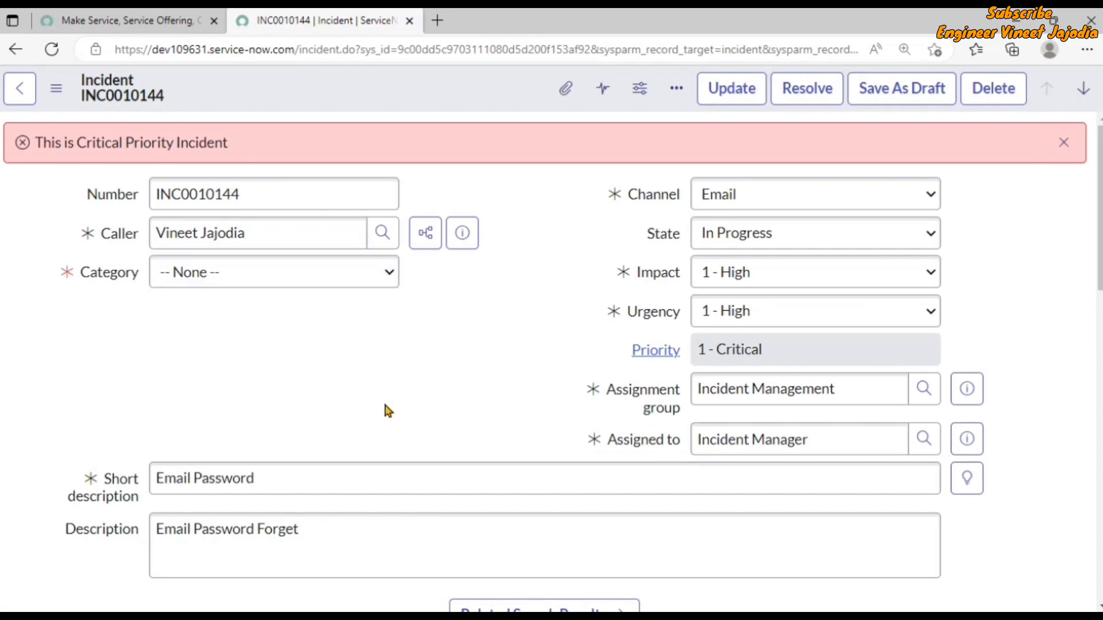
Review the policy's Category condition and On load setting, and set the incident's Category to Software.
{"action": "left_click", "coordinate": [133, 27]}
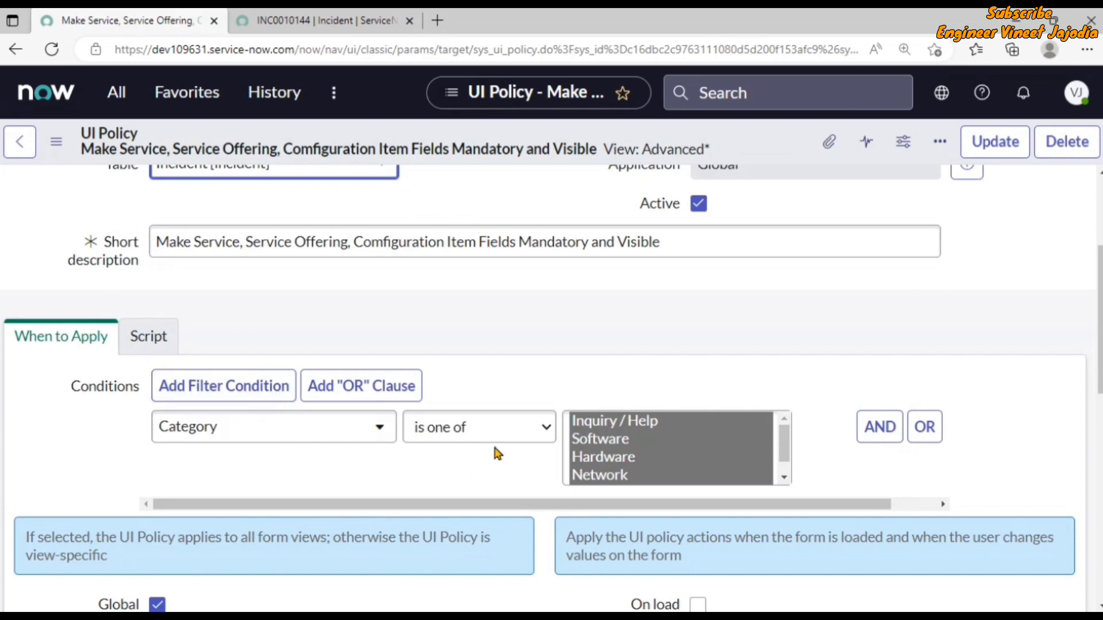
{"action": "scroll", "coordinate": [497, 454], "scroll_direction": "down", "scroll_amount": 2}
{"action": "scroll", "coordinate": [485, 454], "scroll_direction": "up", "scroll_amount": 1}
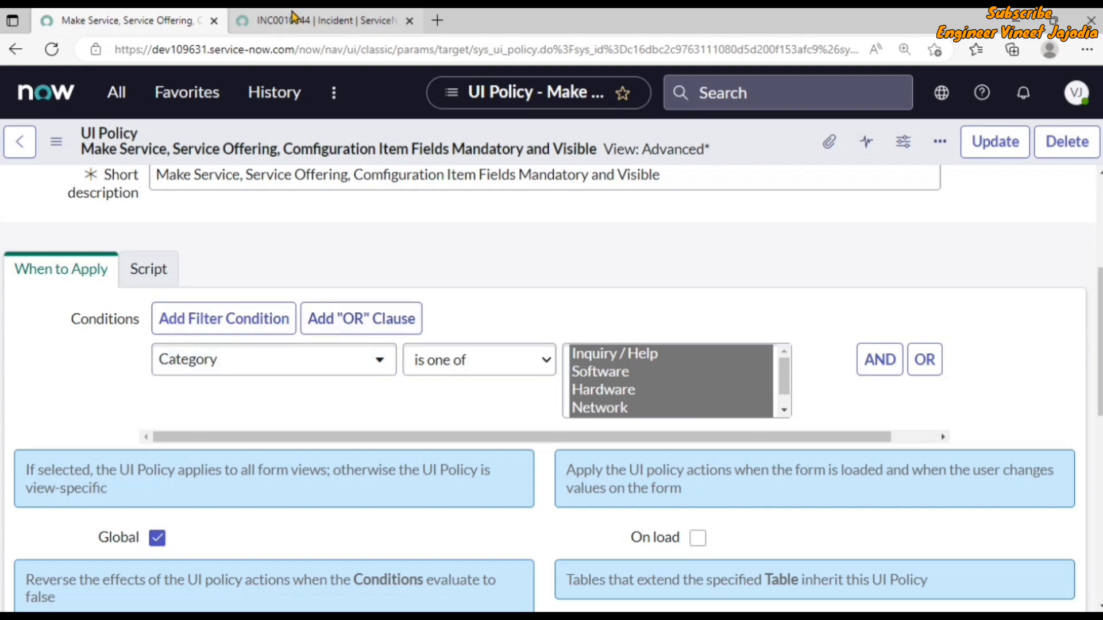
{"action": "left_click", "coordinate": [293, 19]}
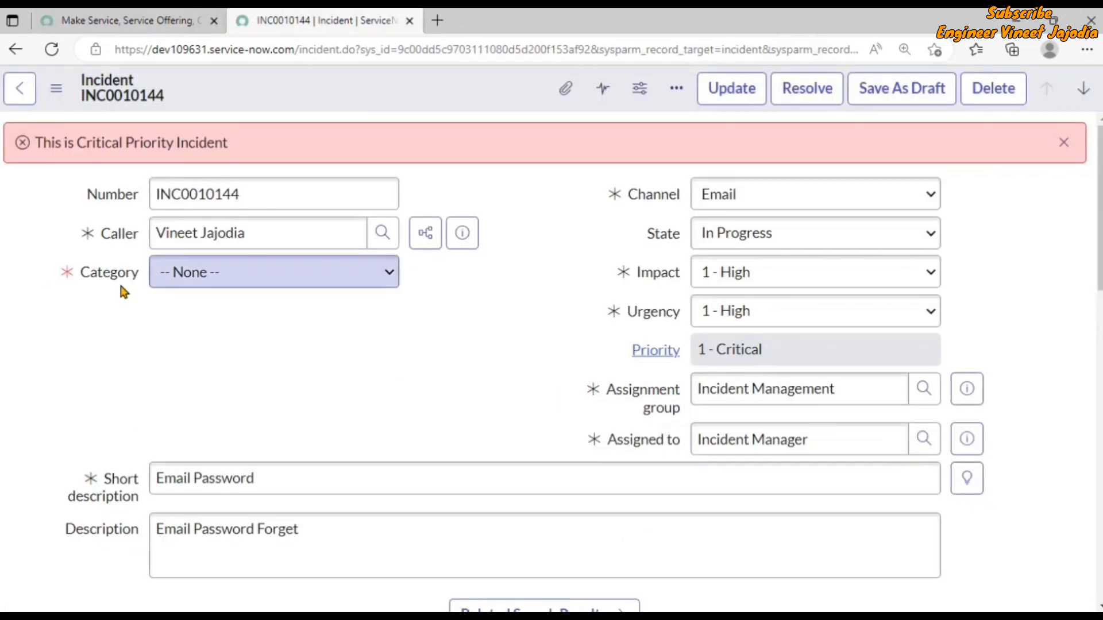
{"action": "left_click", "coordinate": [247, 281]}
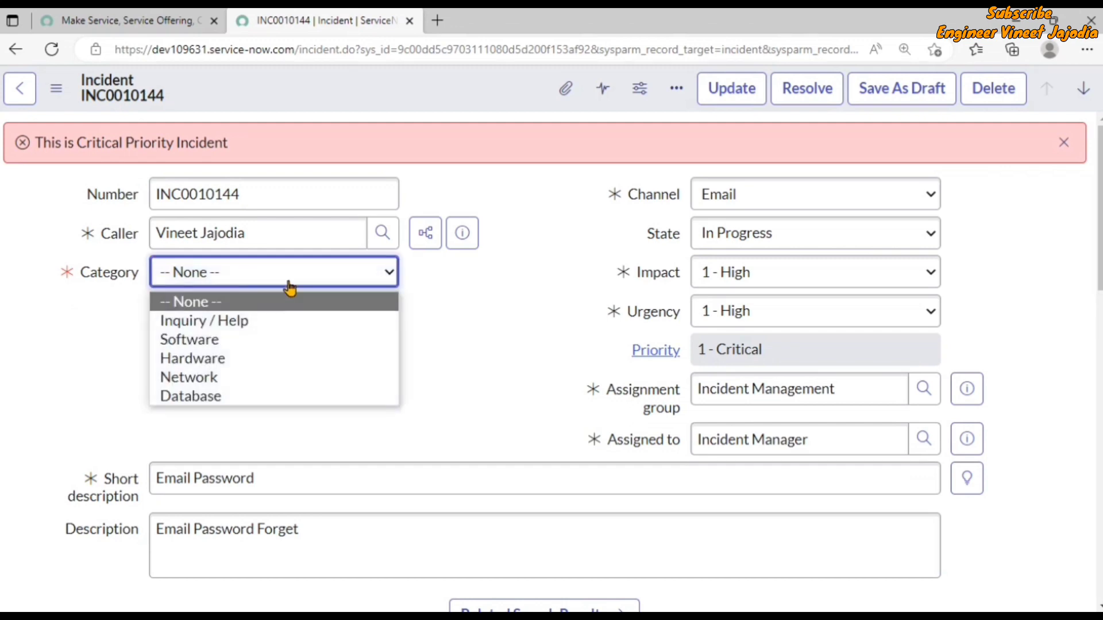
{"action": "left_click", "coordinate": [237, 344]}
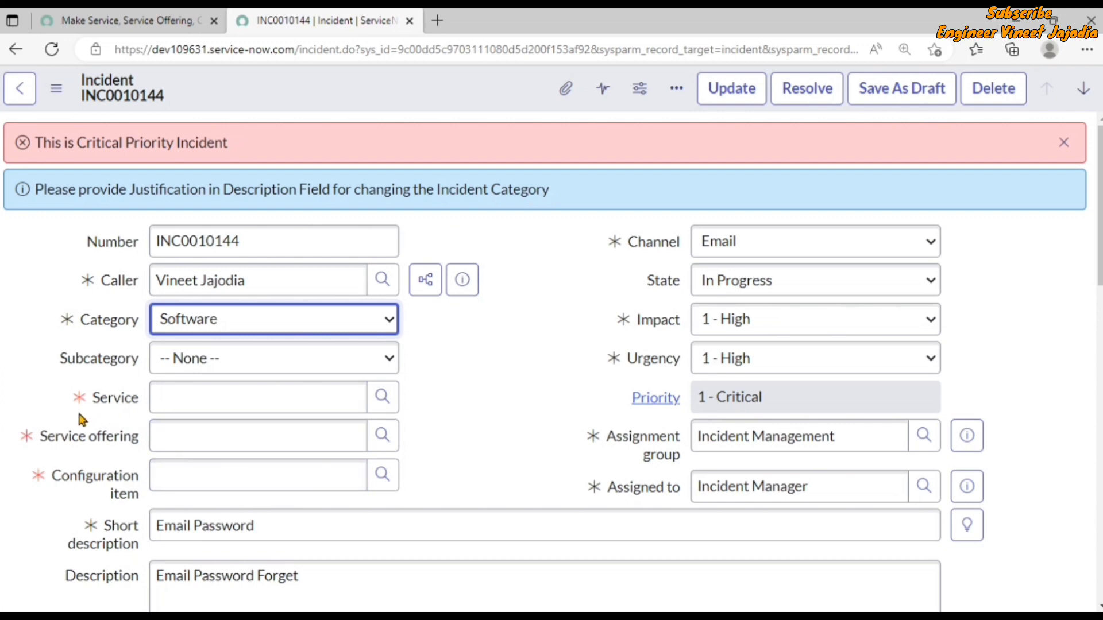
Set the incident's Category to None to test the UI policy's false condition.
{"action": "left_click", "coordinate": [126, 21]}
{"action": "left_click", "coordinate": [246, 328]}
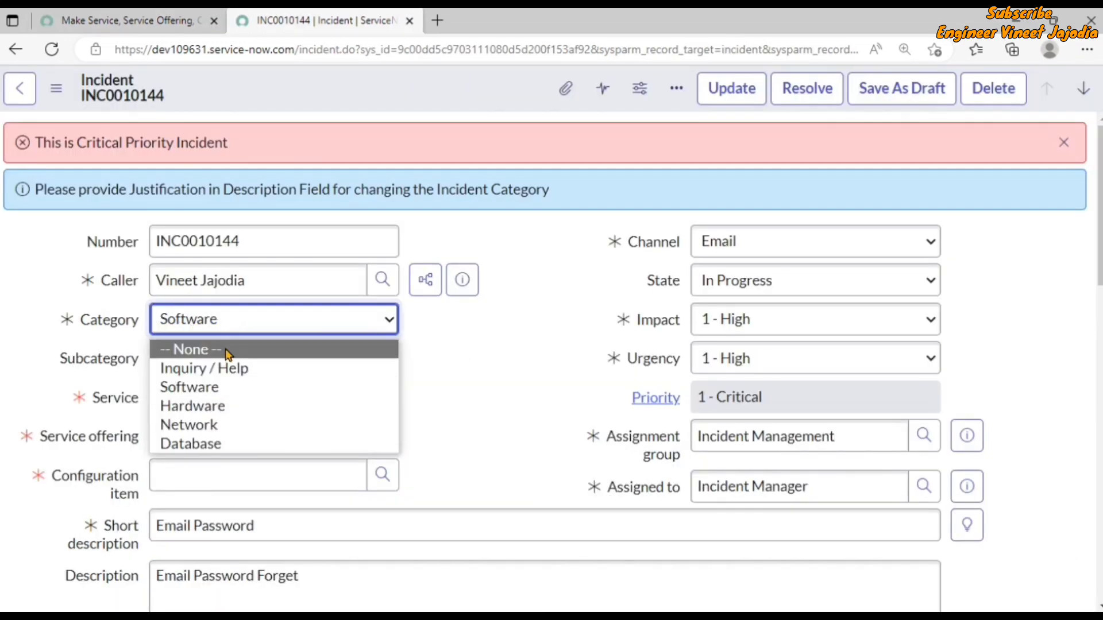
{"action": "left_click", "coordinate": [229, 352]}
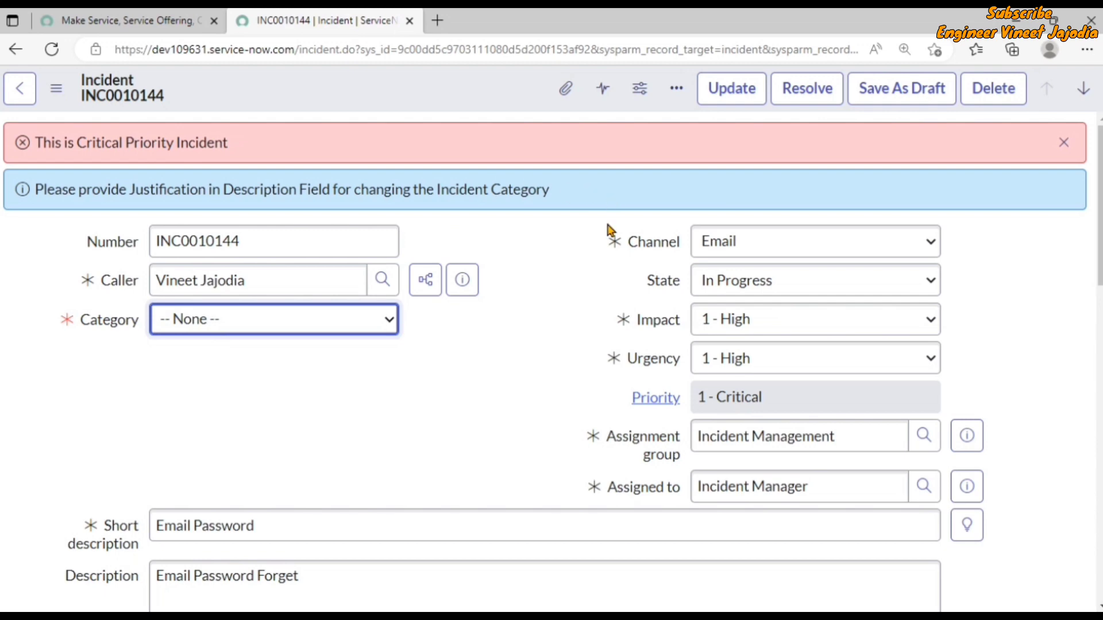
Compare the policy's Category condition and its Execute if true and Execute if false scripts with the info message on the incident.
{"action": "left_click", "coordinate": [123, 17]}
{"action": "left_click", "coordinate": [138, 270]}
{"action": "scroll", "coordinate": [257, 256], "scroll_direction": "down", "scroll_amount": 1}
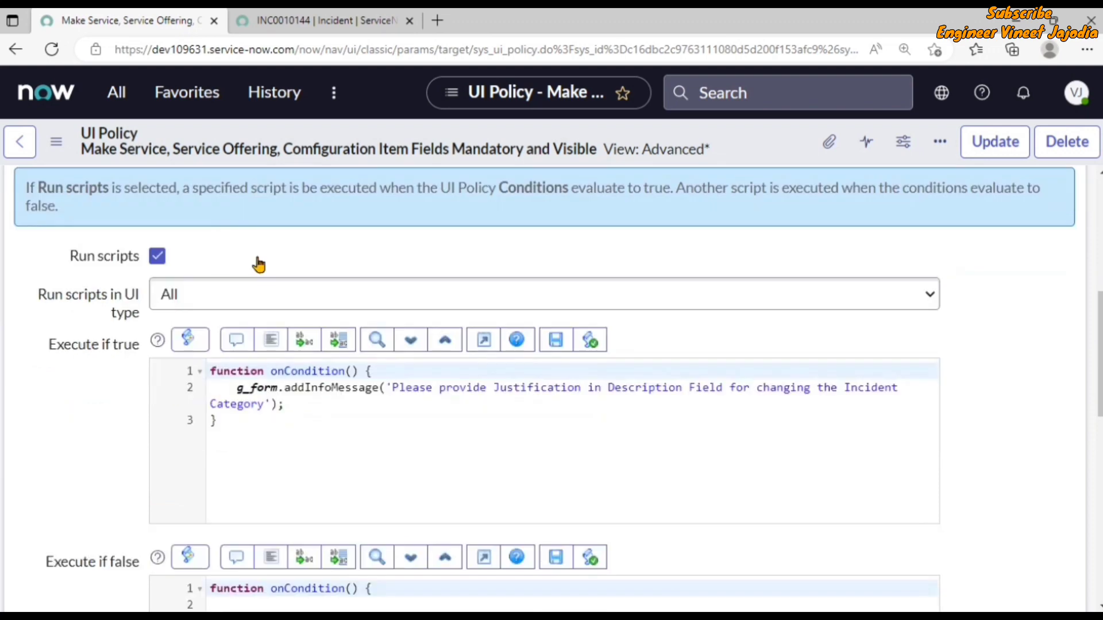
{"action": "scroll", "coordinate": [259, 261], "scroll_direction": "down", "scroll_amount": 2}
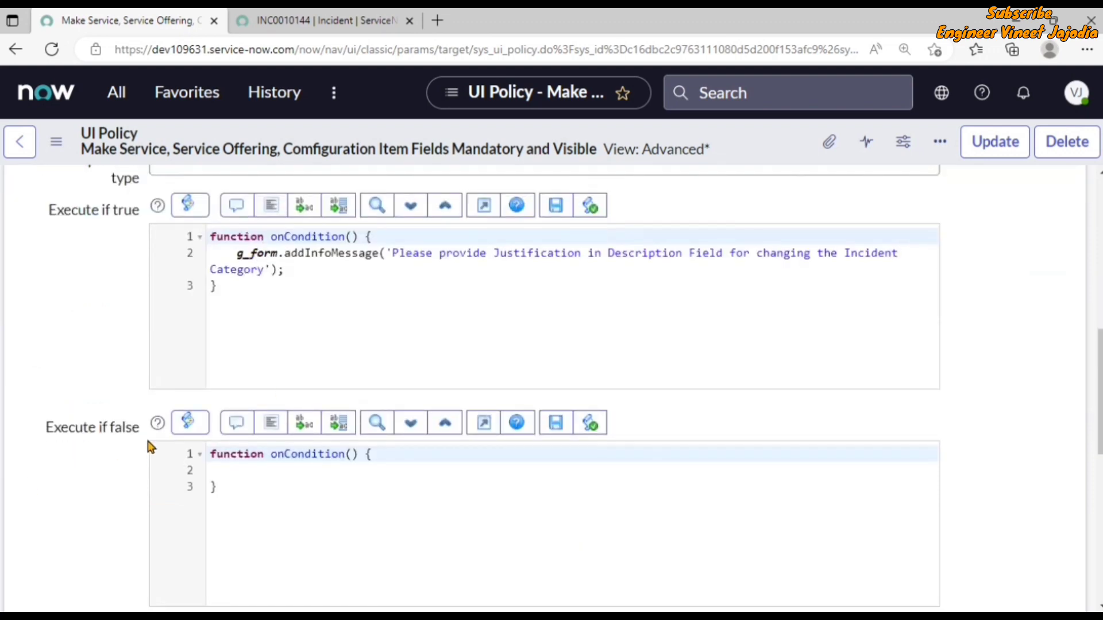
{"action": "scroll", "coordinate": [412, 495], "scroll_direction": "up", "scroll_amount": 3}
{"action": "left_click", "coordinate": [66, 213]}
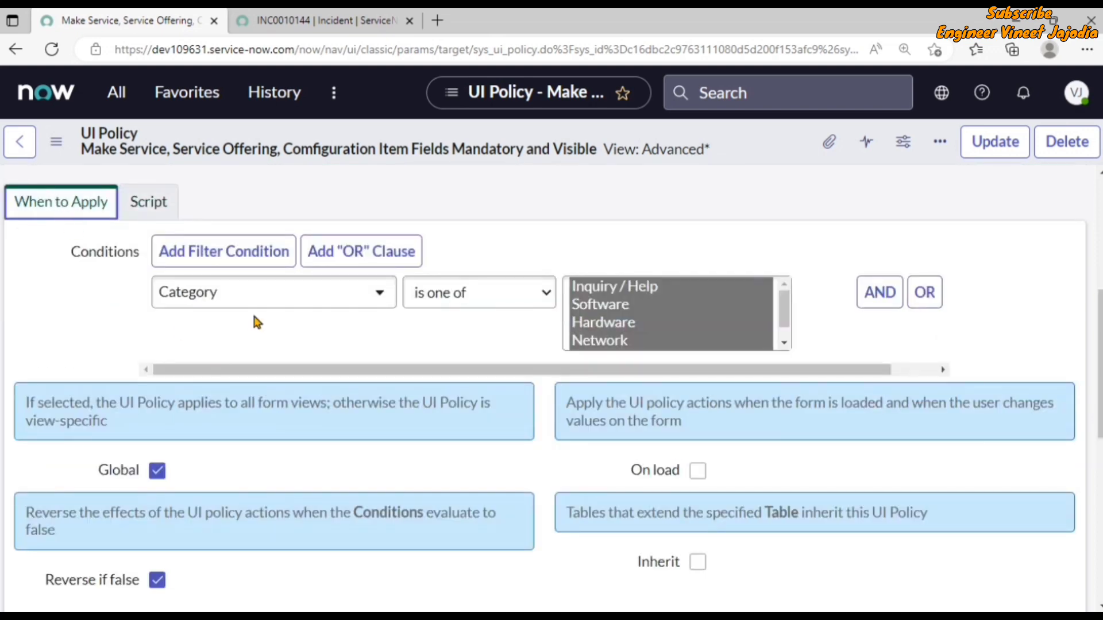
{"action": "left_click", "coordinate": [136, 204]}
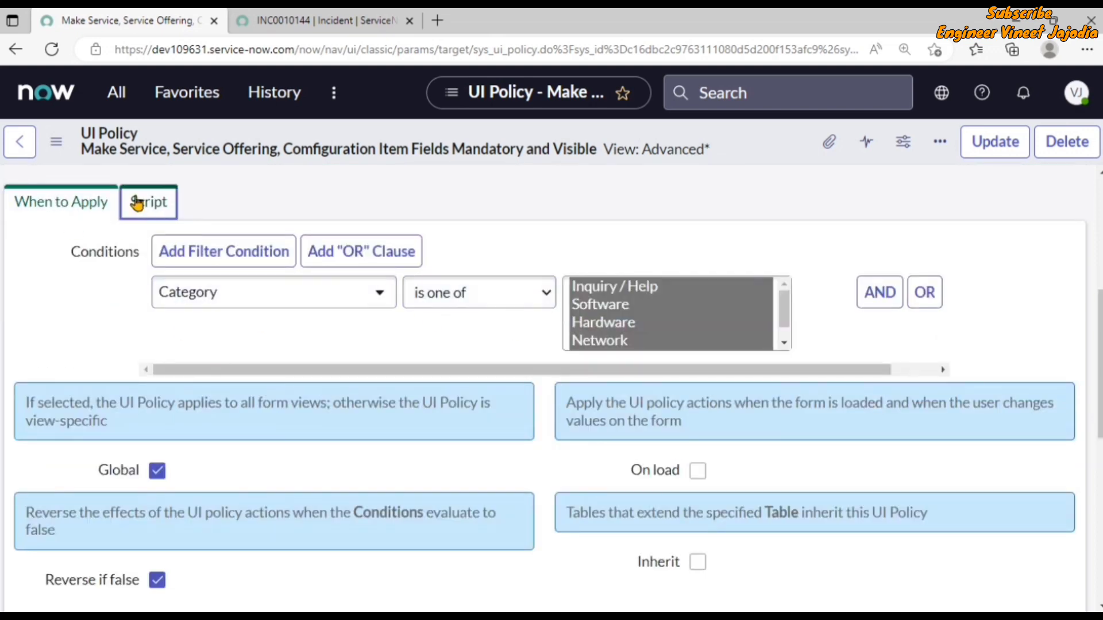
{"action": "scroll", "coordinate": [218, 460], "scroll_direction": "down", "scroll_amount": 3}
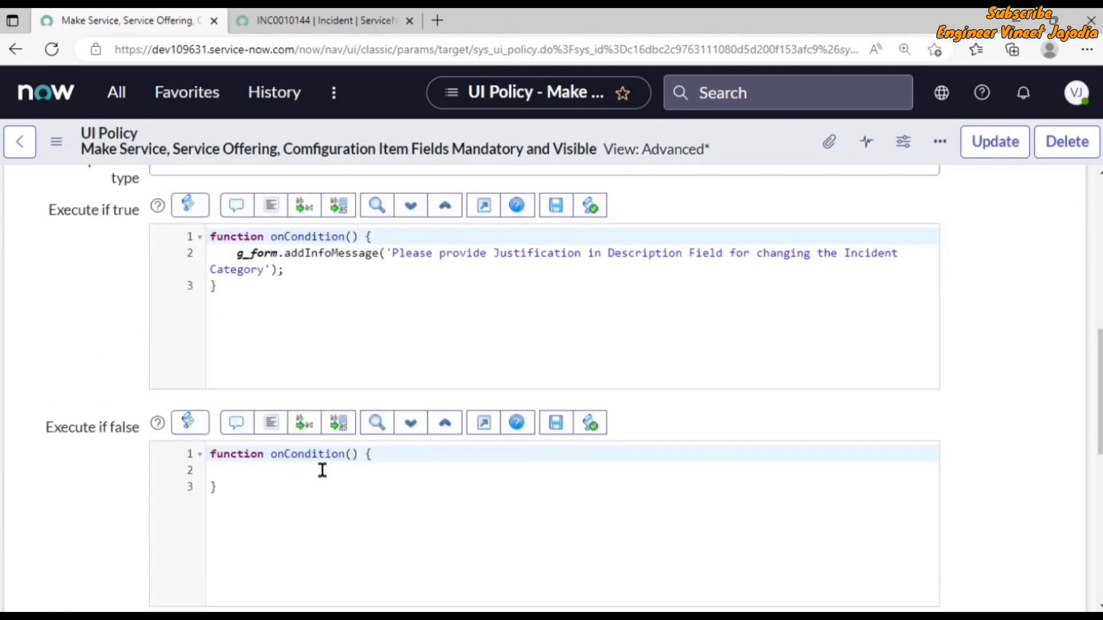
{"action": "left_click", "coordinate": [326, 20]}
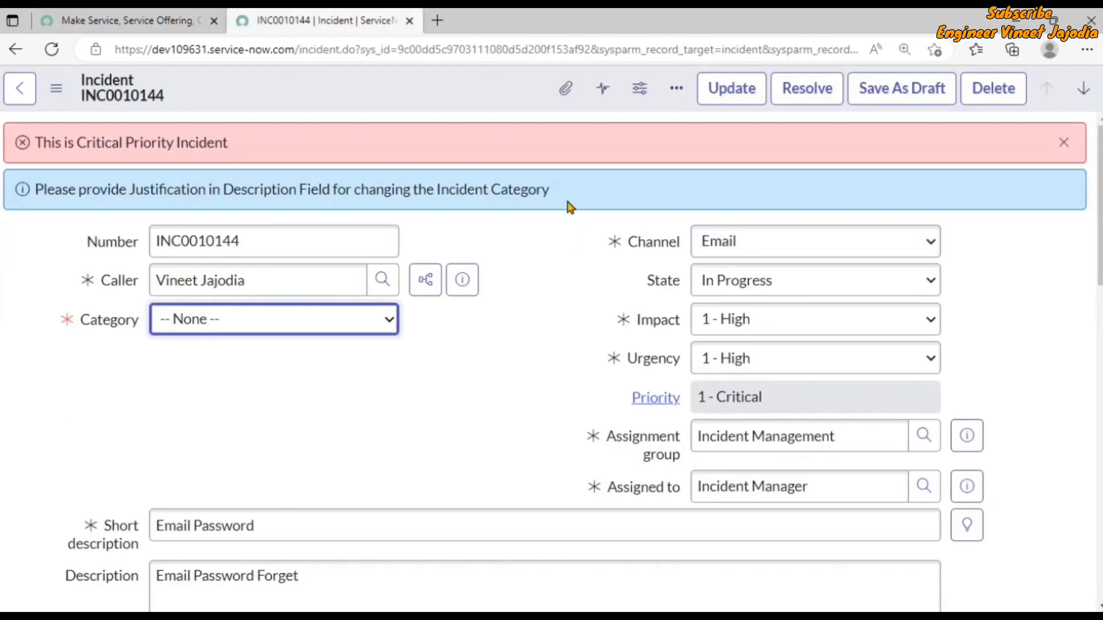
{"action": "left_click", "coordinate": [131, 22]}
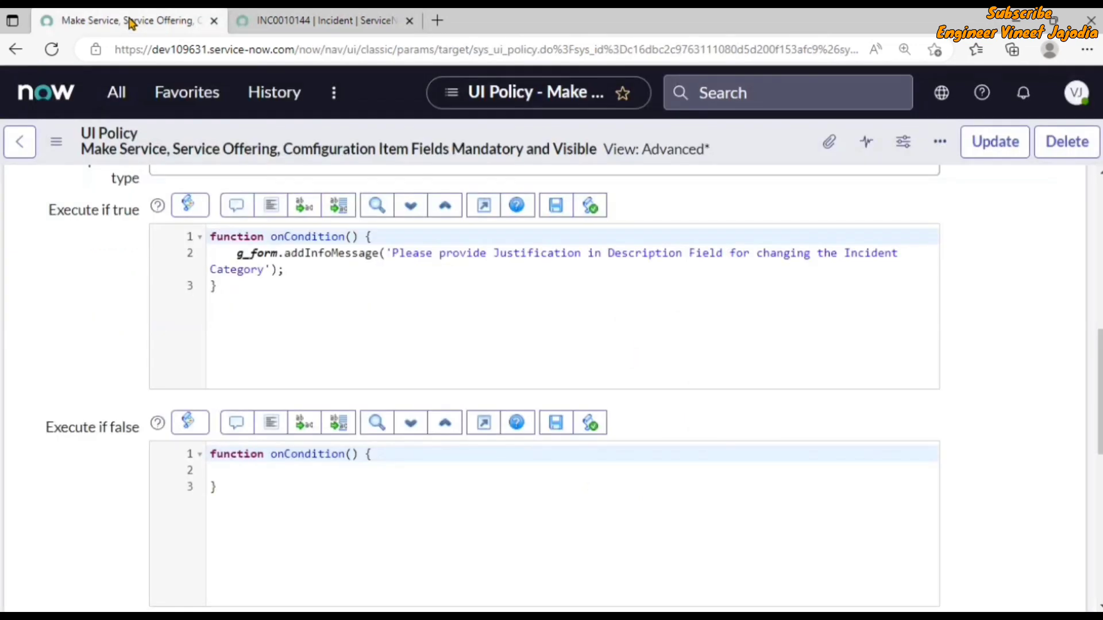
Add g_form.clearMessages(); to the onCondition function of the Execute if false script and save the UI policy.
{"action": "left_click", "coordinate": [260, 471]}
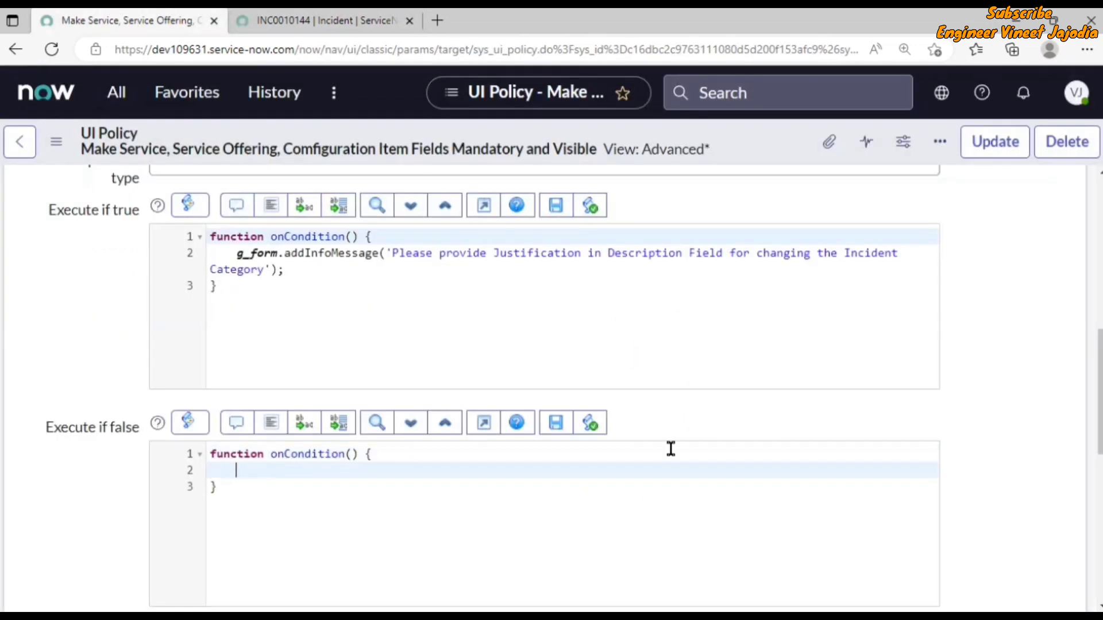
{"action": "type", "text": "g_form.clea"}
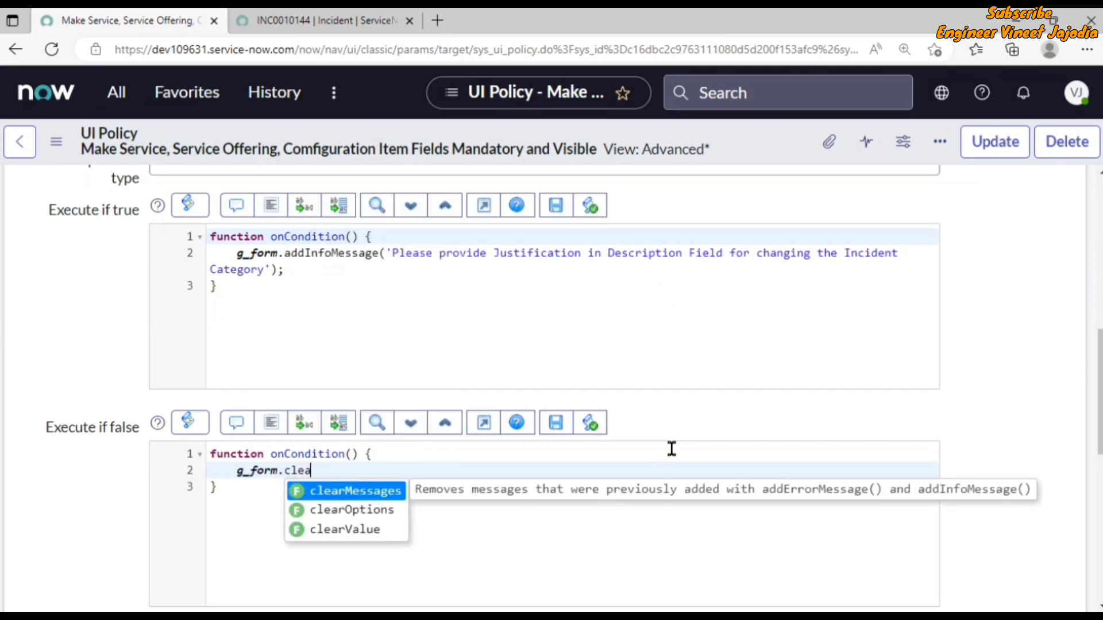
{"action": "type", "text": "rMessage"}
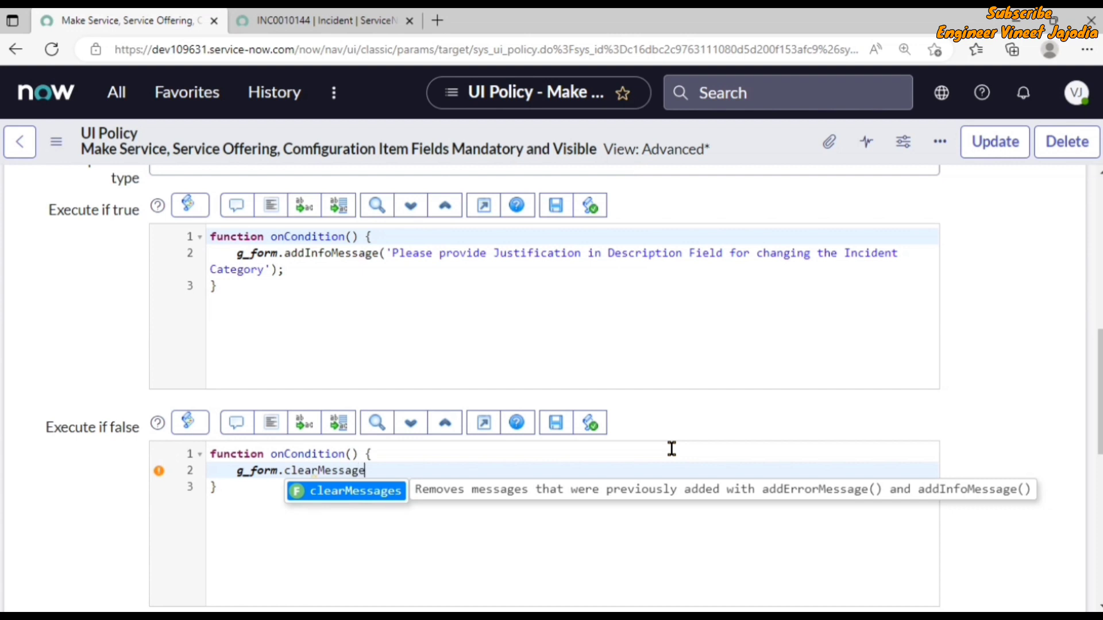
{"action": "type", "text": "s"}
{"action": "key", "text": "Return"}
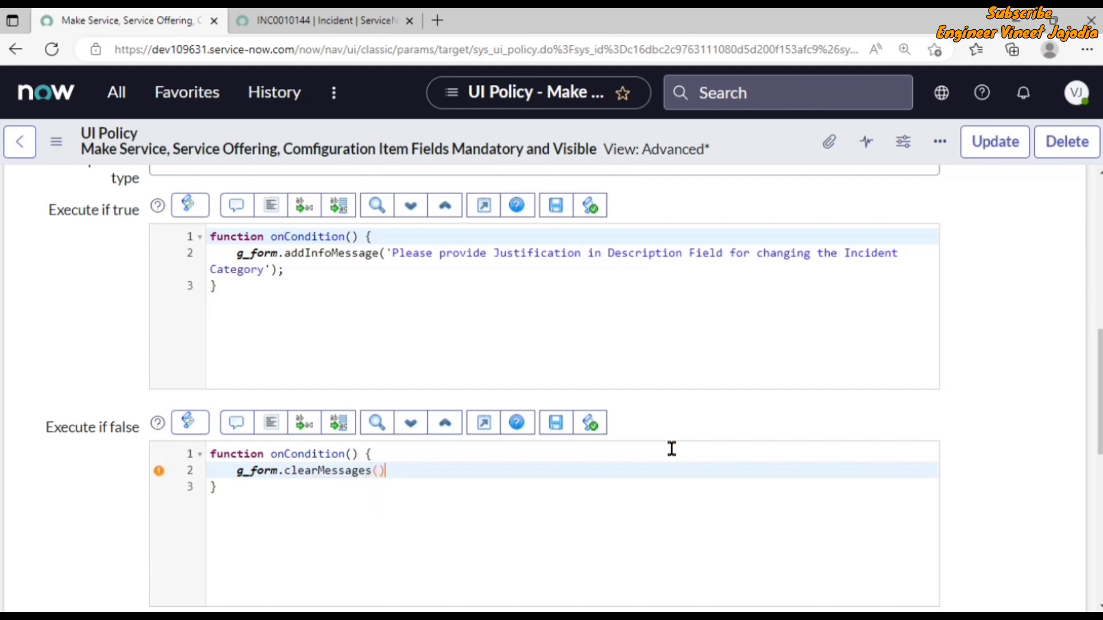
{"action": "type", "text": ";"}
{"action": "left_click", "coordinate": [56, 141]}
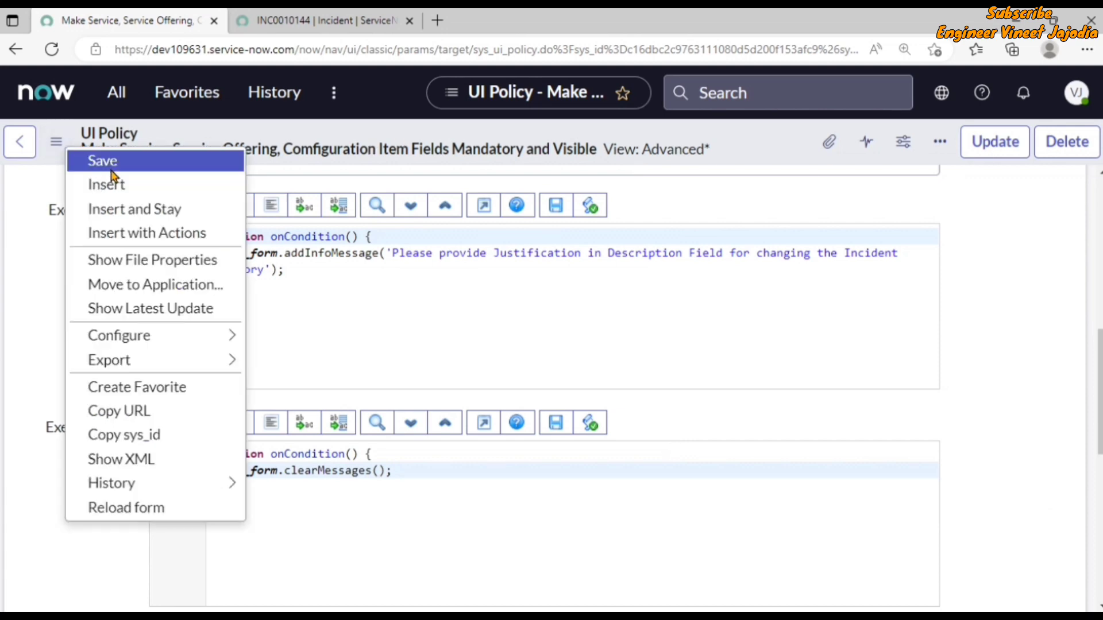
{"action": "left_click", "coordinate": [160, 165]}
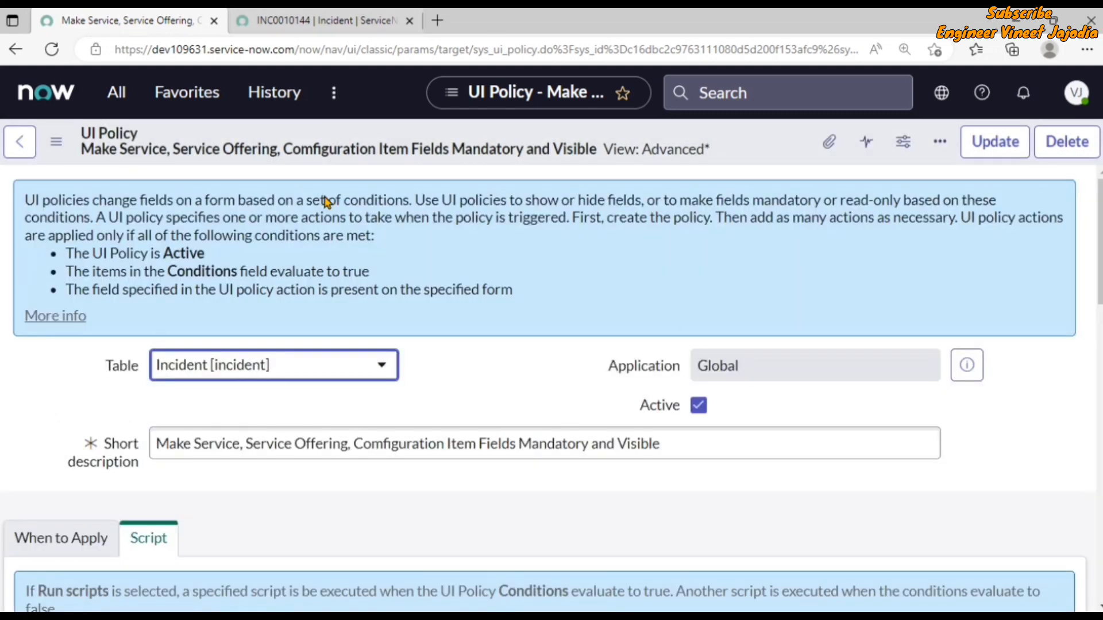
Reload the open incident, discarding its unsaved changes, and dismiss the critical priority message.
{"action": "left_click", "coordinate": [327, 20]}
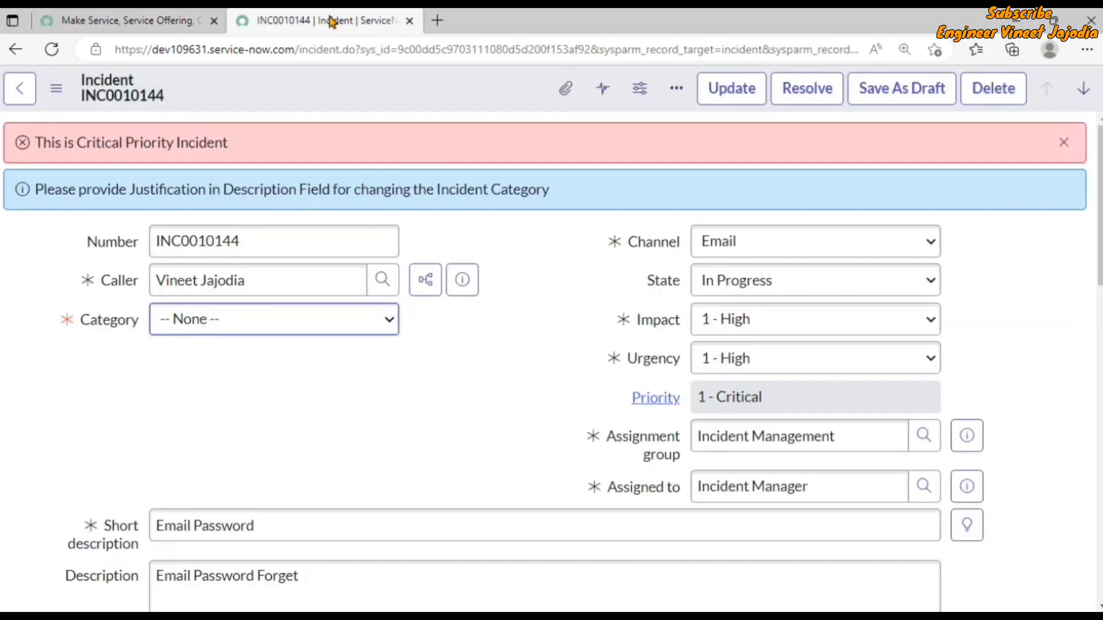
{"action": "left_click", "coordinate": [51, 49]}
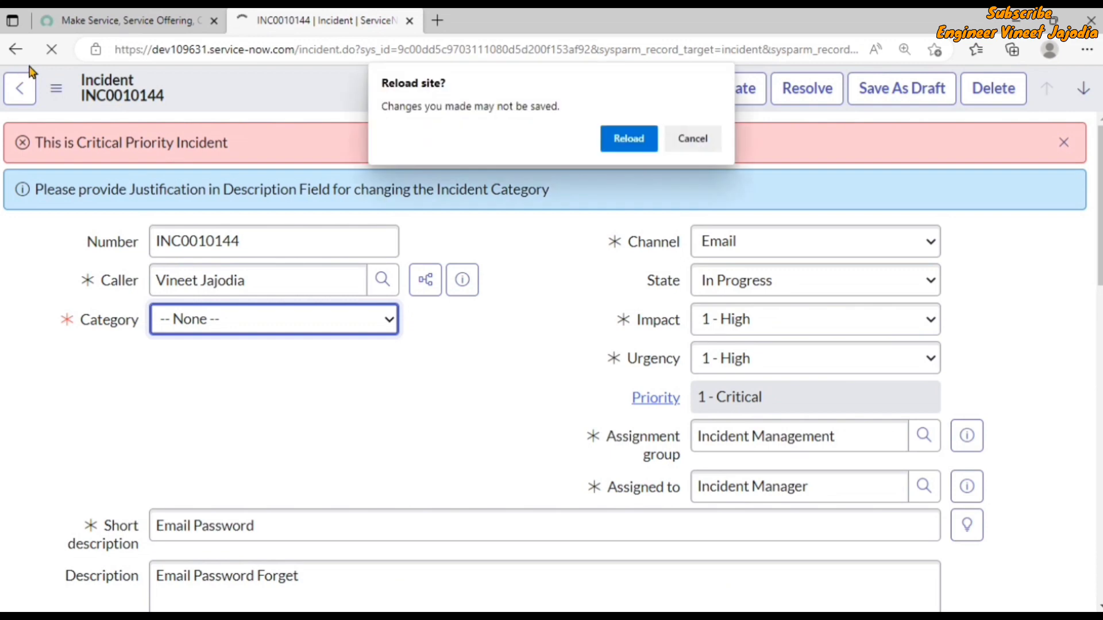
{"action": "left_click", "coordinate": [632, 139]}
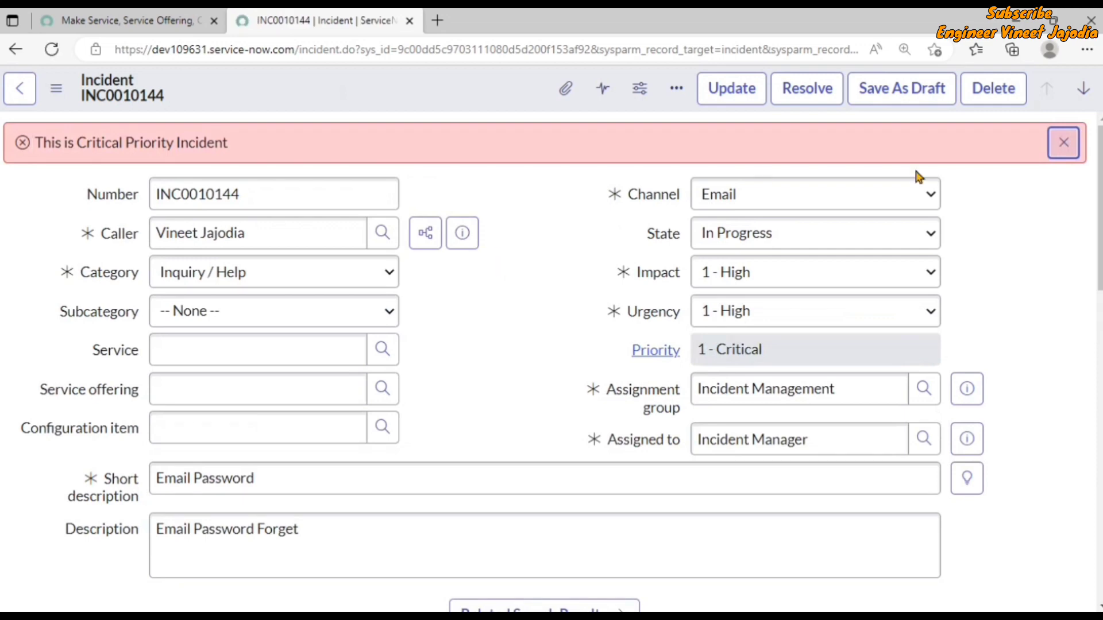
{"action": "left_click", "coordinate": [1066, 145]}
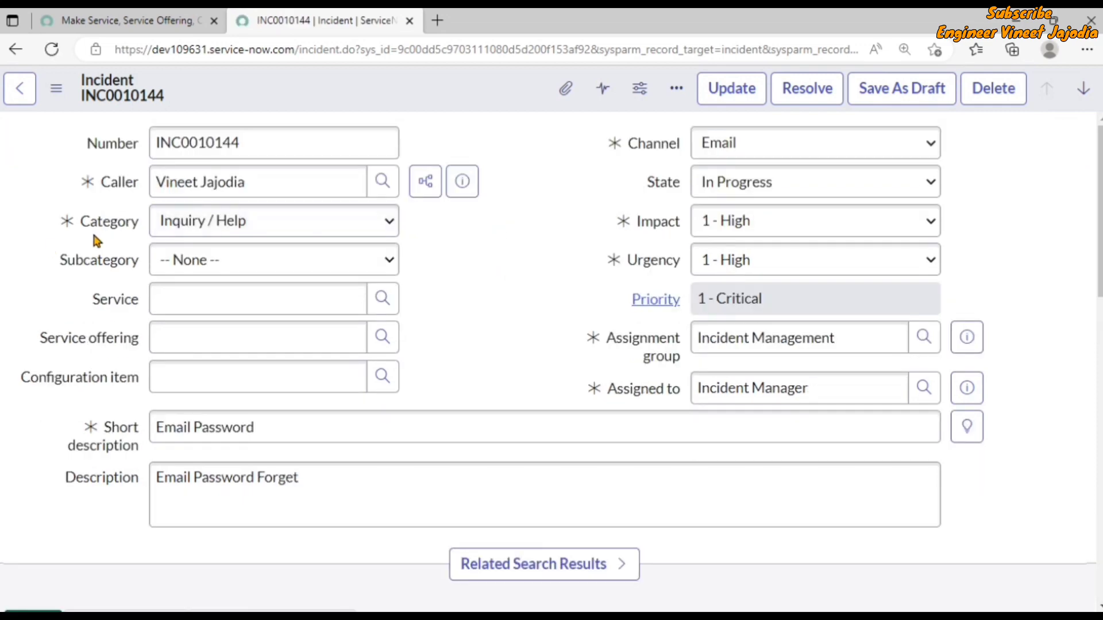
Test the policy on the incident by setting Category to None and switching it to Hardware.
{"action": "left_click", "coordinate": [258, 230]}
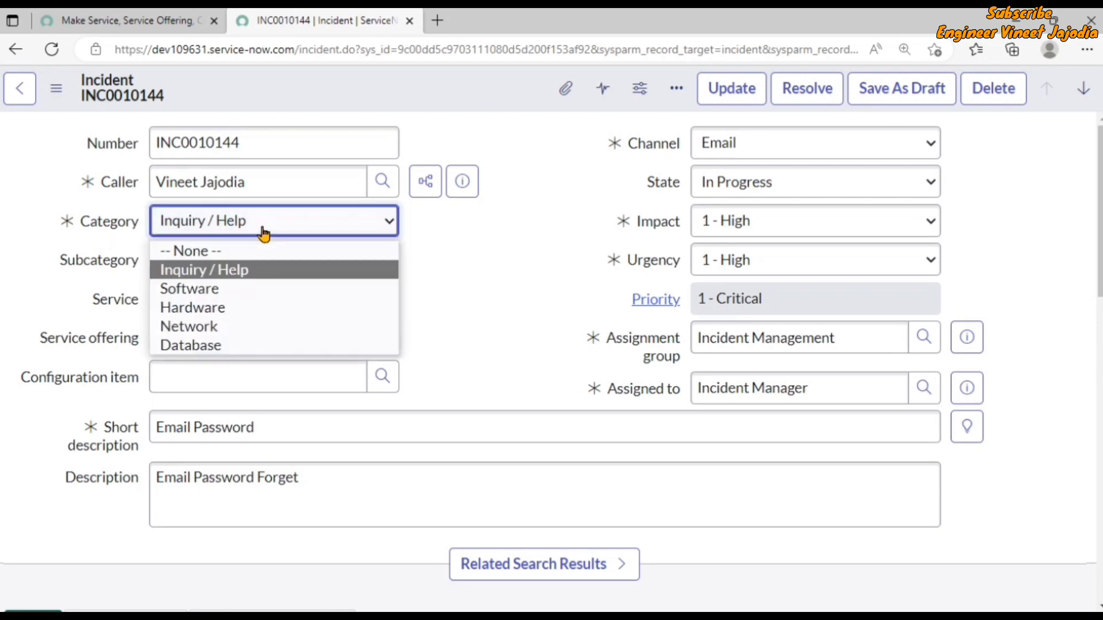
{"action": "left_click", "coordinate": [230, 249]}
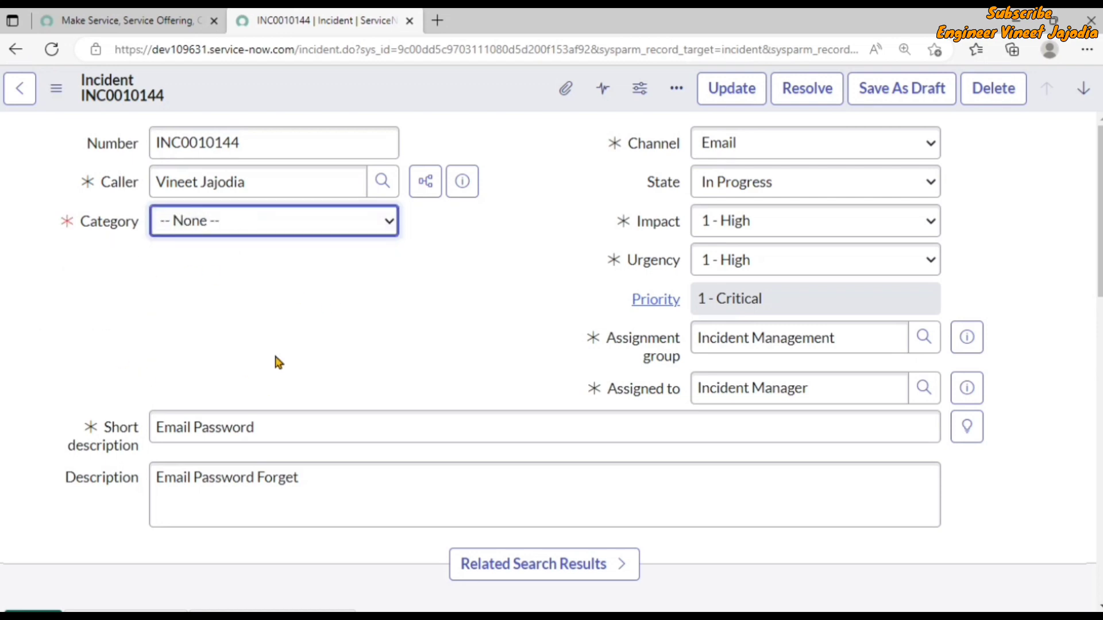
{"action": "left_click", "coordinate": [448, 256]}
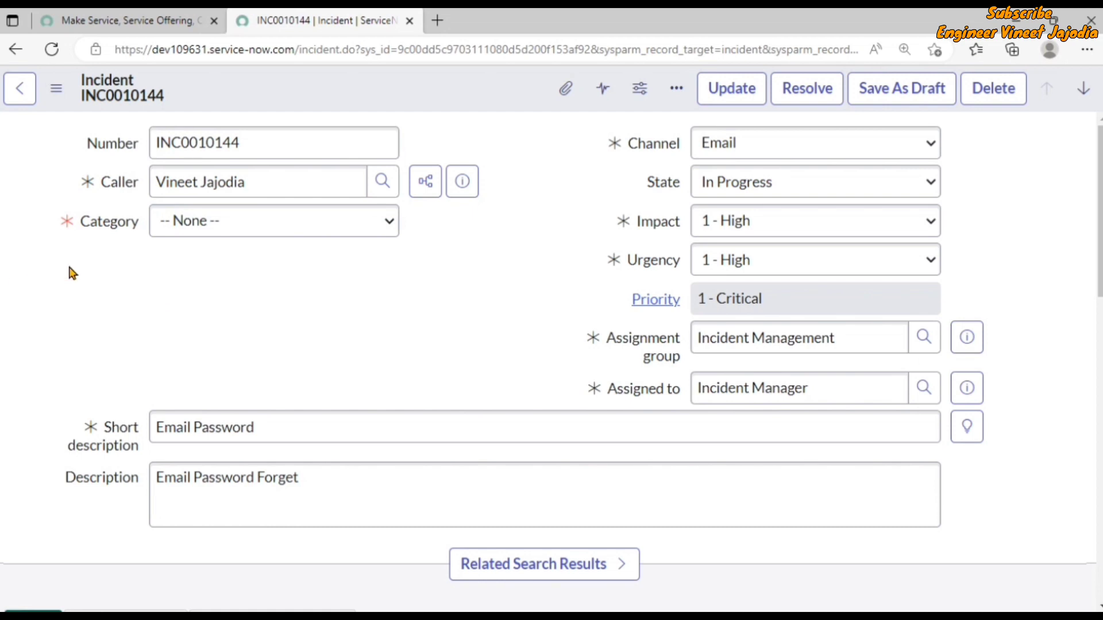
{"action": "left_click", "coordinate": [271, 221]}
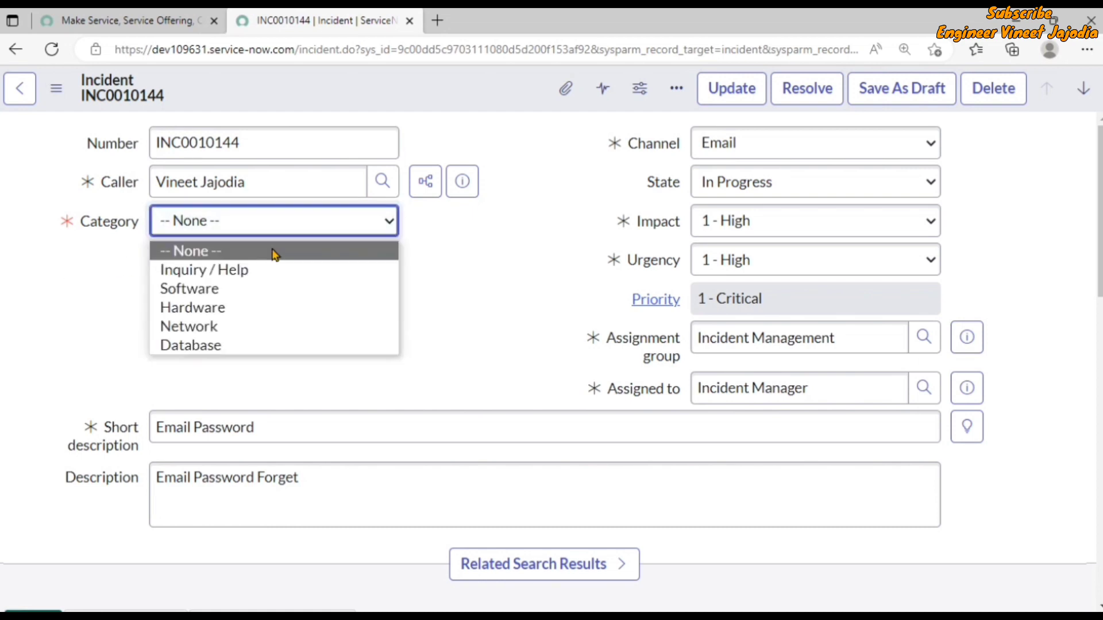
{"action": "left_click", "coordinate": [256, 311]}
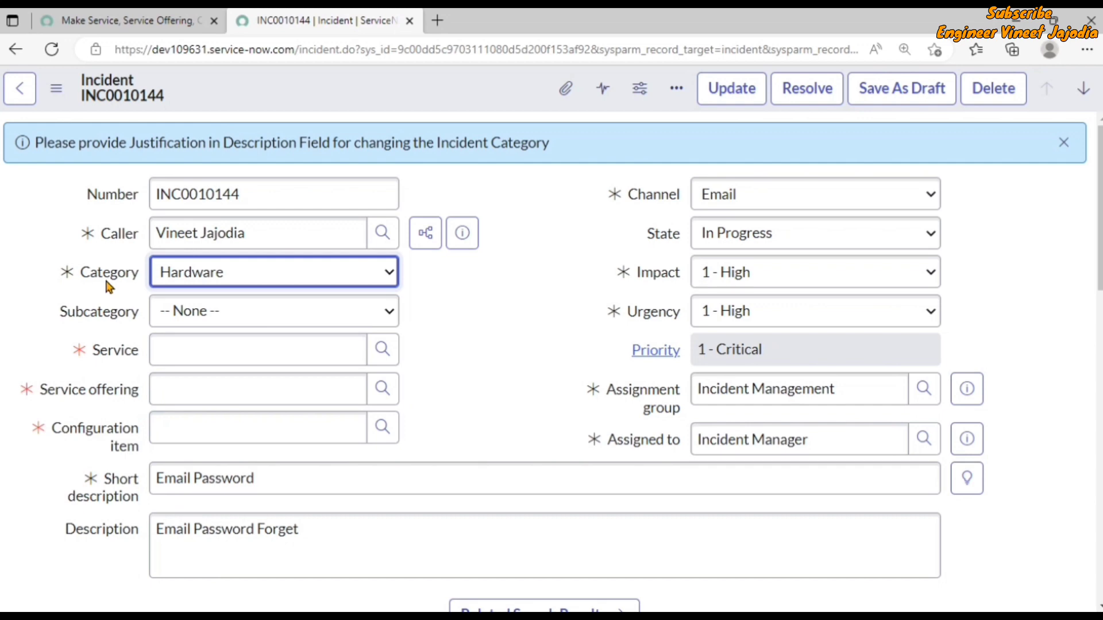
Review the UI policy's Category condition and its Execute if true and Execute if false scripts.
{"action": "key", "text": "ctrl+shift+Tab"}
{"action": "scroll", "coordinate": [246, 356], "scroll_direction": "down", "scroll_amount": 5}
{"action": "left_click", "coordinate": [68, 282]}
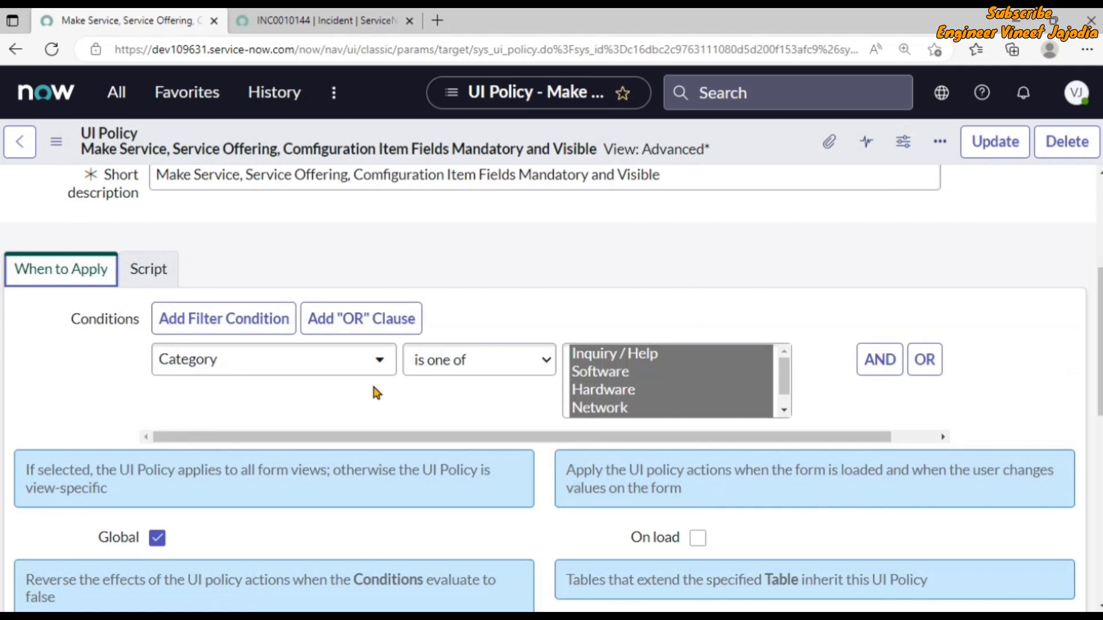
{"action": "left_click", "coordinate": [149, 269]}
{"action": "scroll", "coordinate": [235, 344], "scroll_direction": "down", "scroll_amount": 1}
{"action": "scroll", "coordinate": [238, 366], "scroll_direction": "down", "scroll_amount": 4}
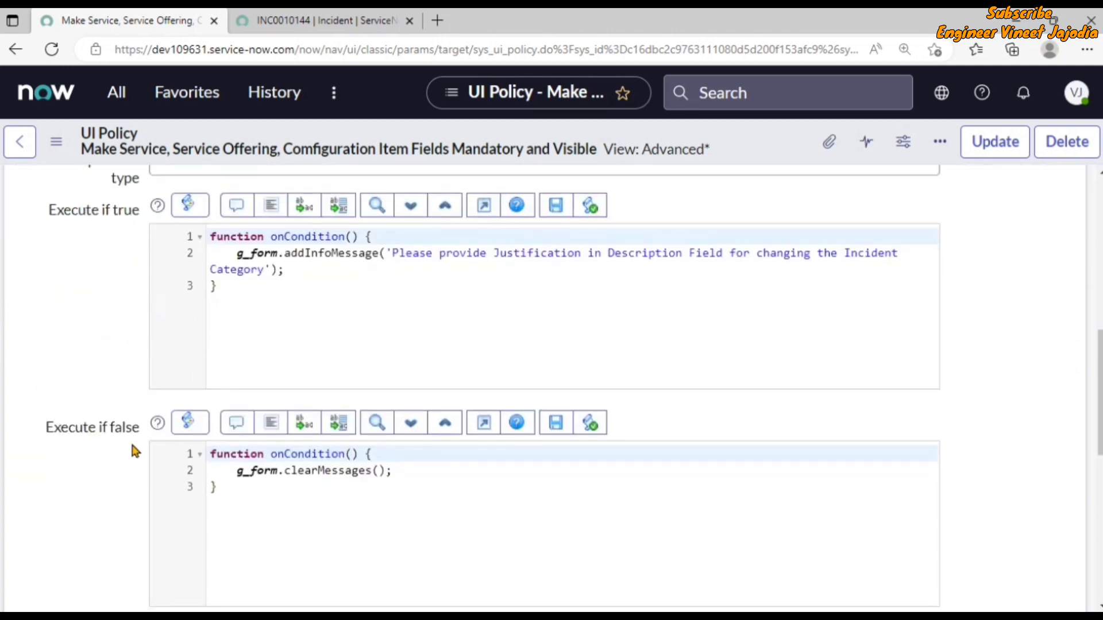
{"action": "scroll", "coordinate": [465, 504], "scroll_direction": "down", "scroll_amount": 1}
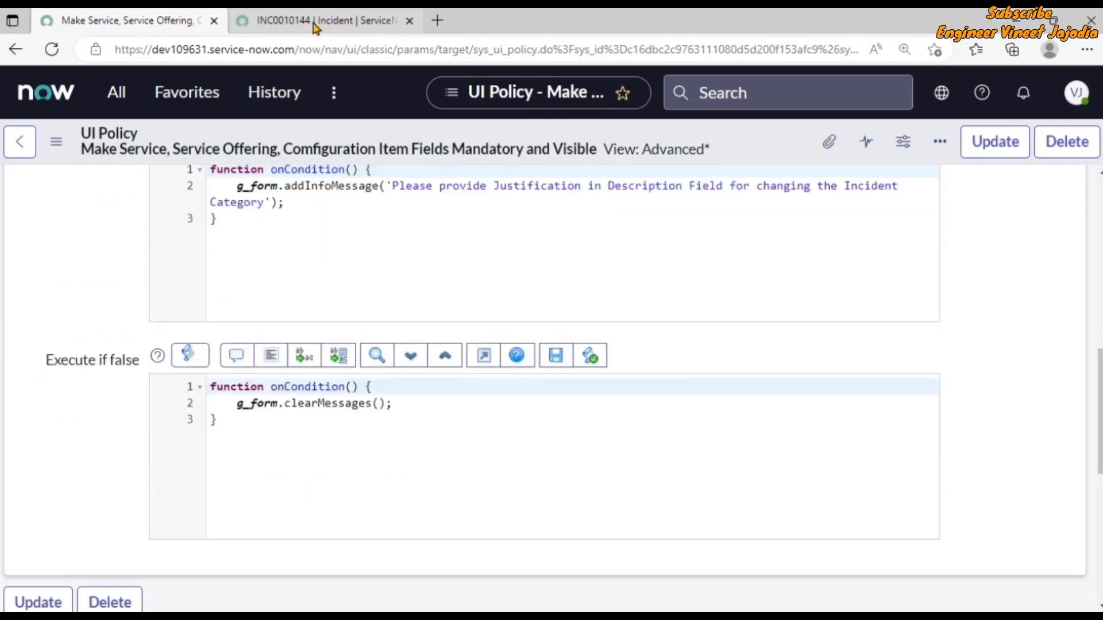
Set the incident's Category back to None to test the script that clears the info message.
{"action": "left_click", "coordinate": [315, 25]}
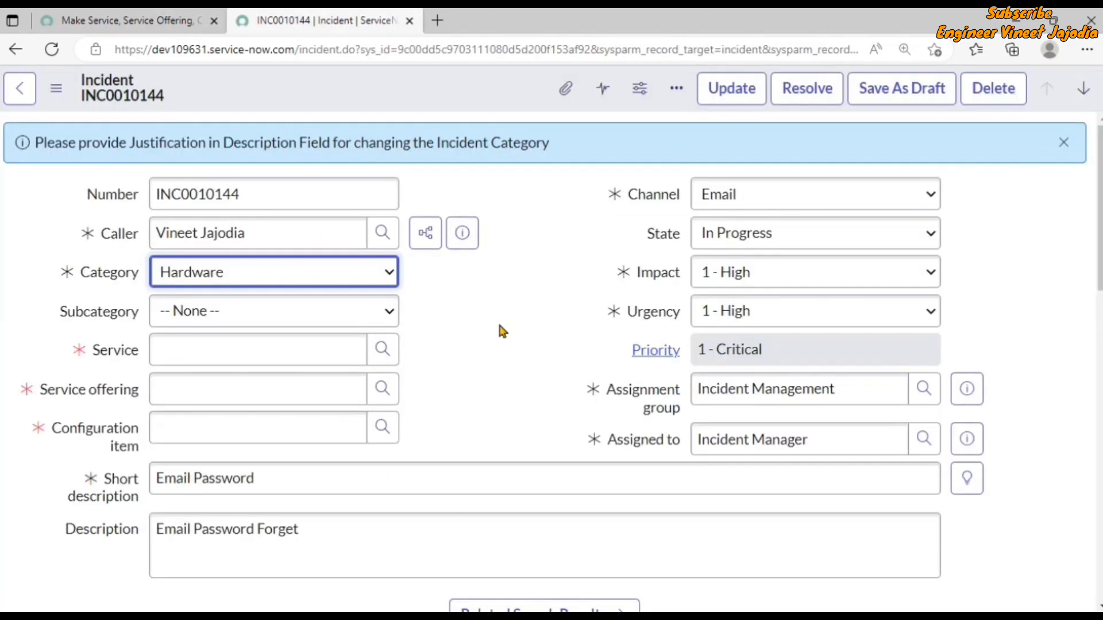
{"action": "left_click", "coordinate": [258, 276]}
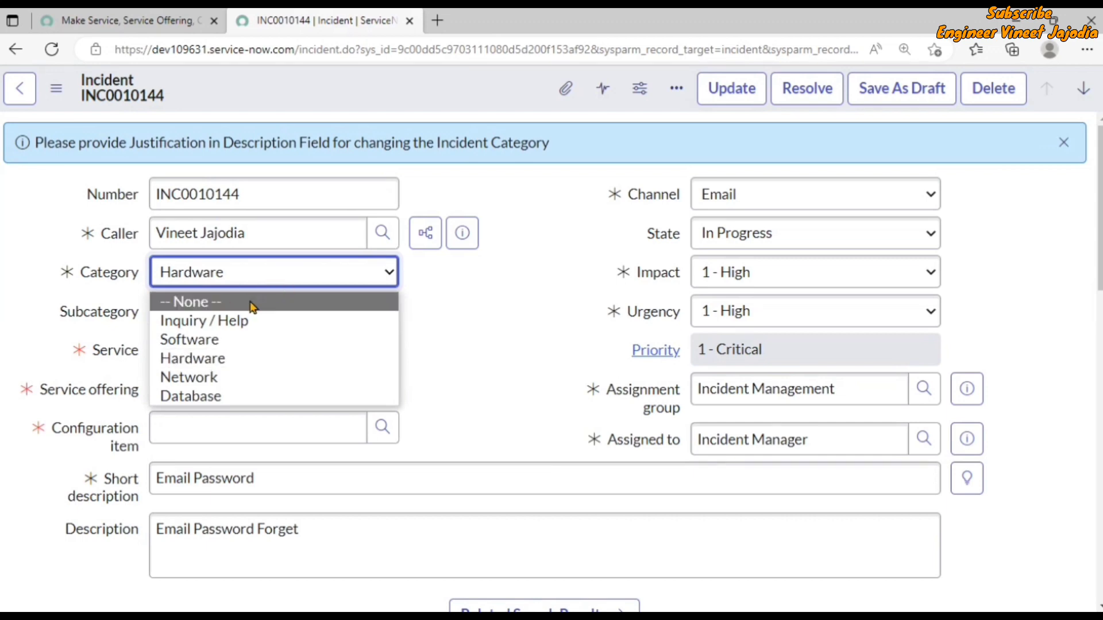
{"action": "left_click", "coordinate": [253, 303]}
{"action": "left_click", "coordinate": [330, 309]}
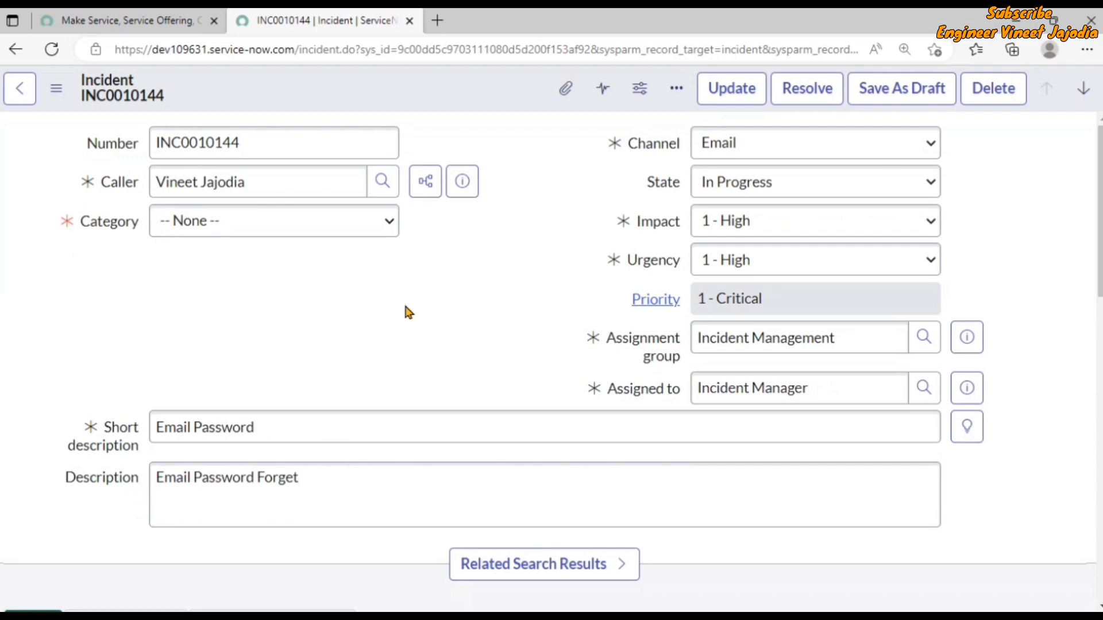
Review the UI policy's table, short description and script settings.
{"action": "left_click", "coordinate": [98, 24]}
{"action": "scroll", "coordinate": [217, 328], "scroll_direction": "up", "scroll_amount": 6}
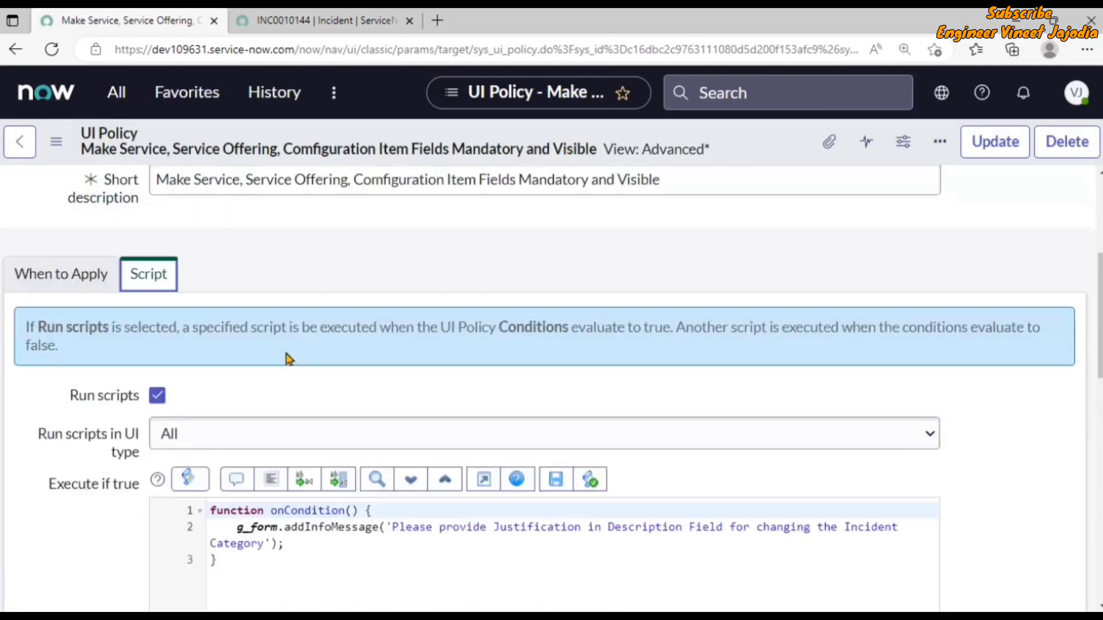
{"action": "scroll", "coordinate": [288, 359], "scroll_direction": "up", "scroll_amount": 3}
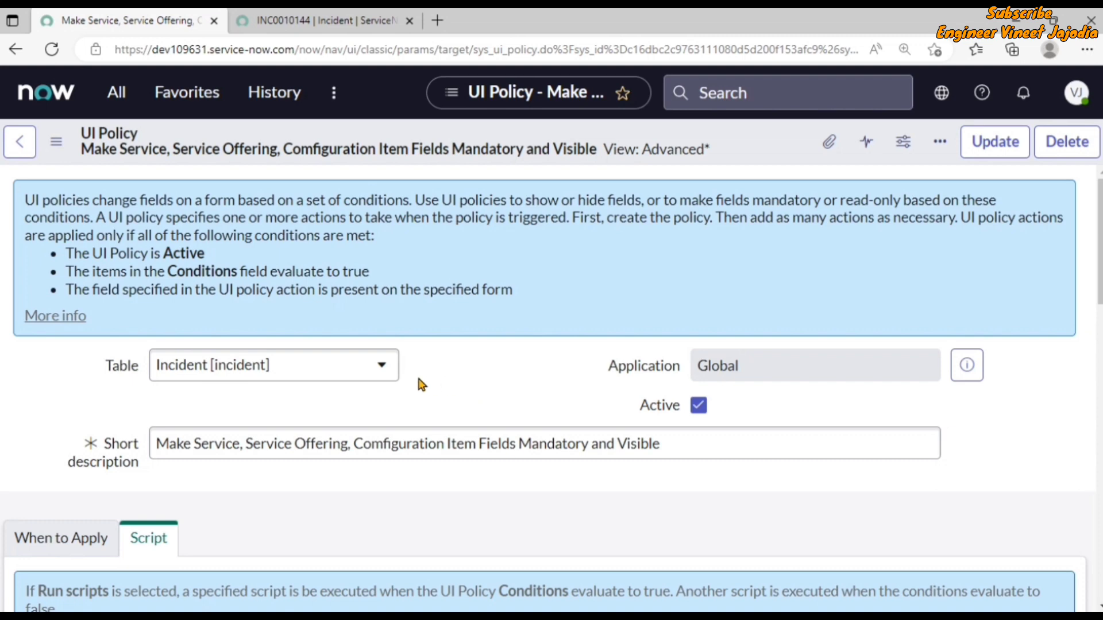
{"action": "scroll", "coordinate": [481, 385], "scroll_direction": "down", "scroll_amount": 1}
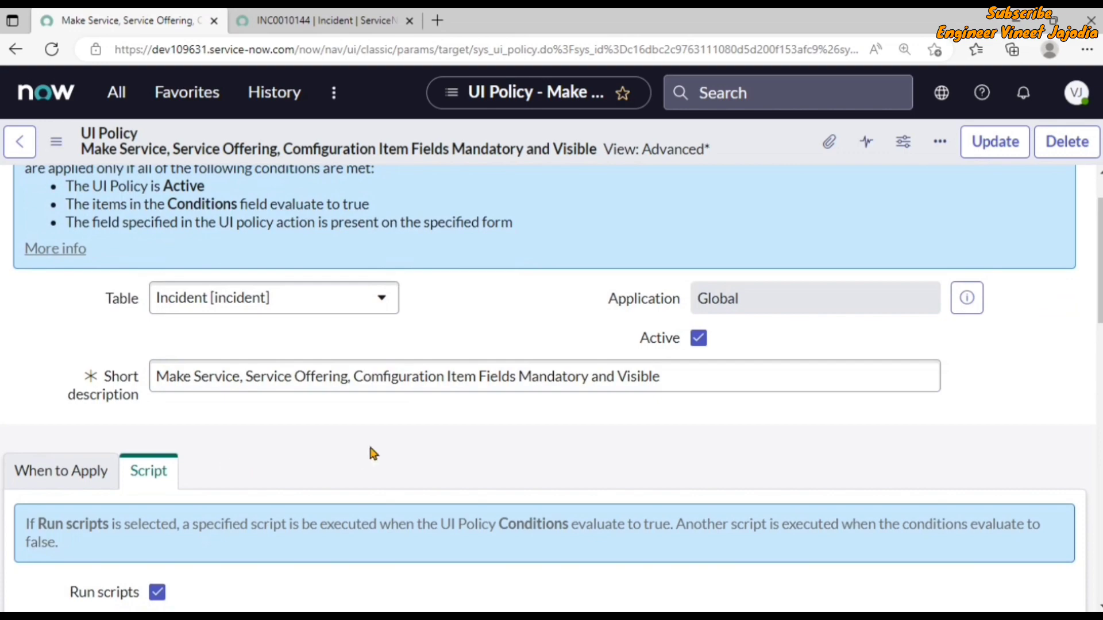
{"action": "scroll", "coordinate": [471, 463], "scroll_direction": "down", "scroll_amount": 4}
{"action": "scroll", "coordinate": [469, 464], "scroll_direction": "down", "scroll_amount": 2}
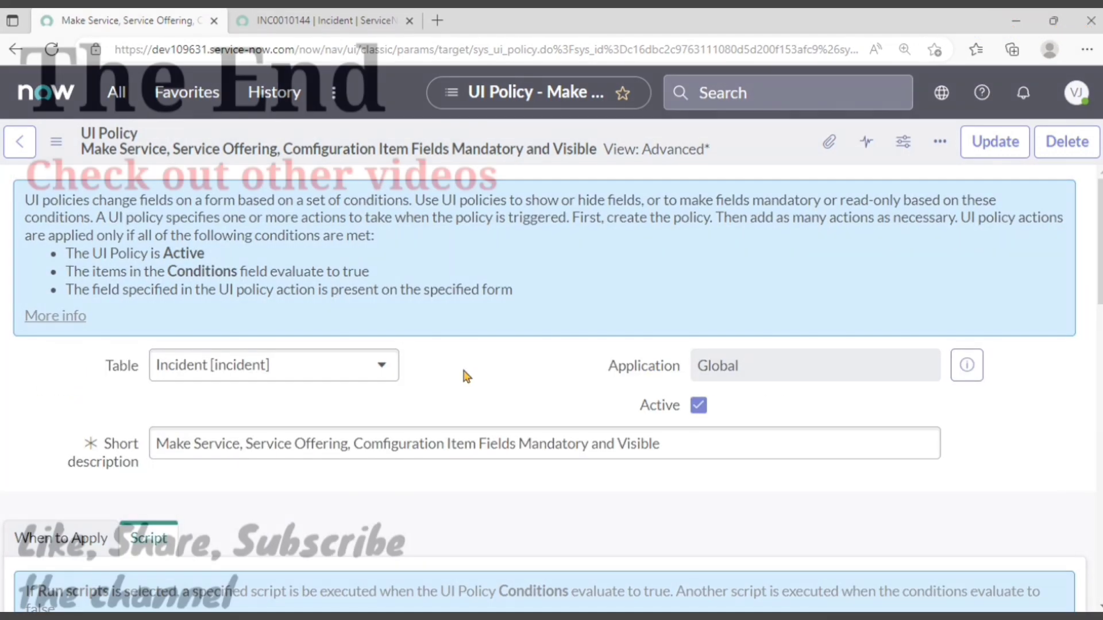